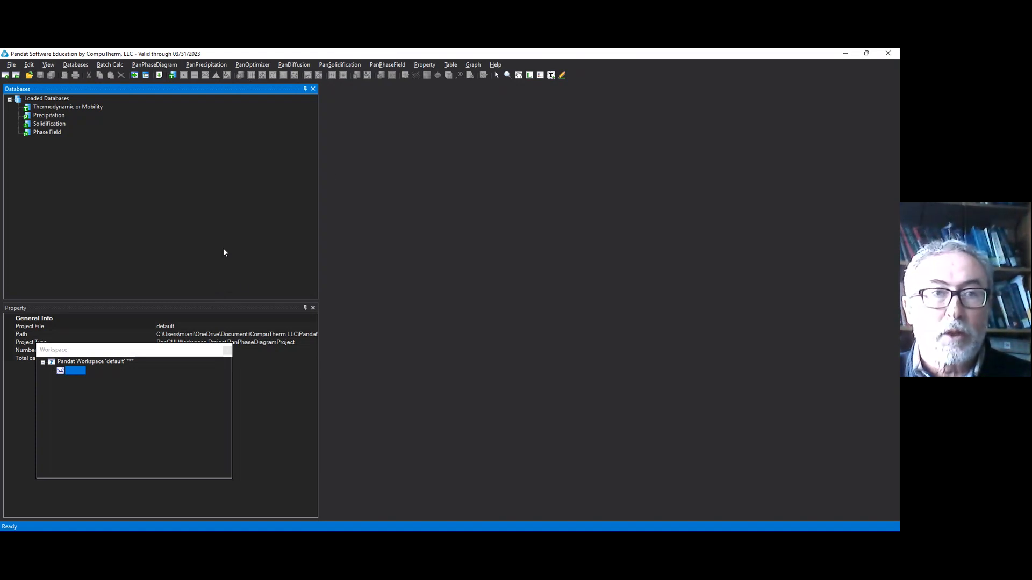
Step: Create a new PanPhaseDiagram workspace in the default temporary folder
left_click(13, 66)
left_click(25, 73)
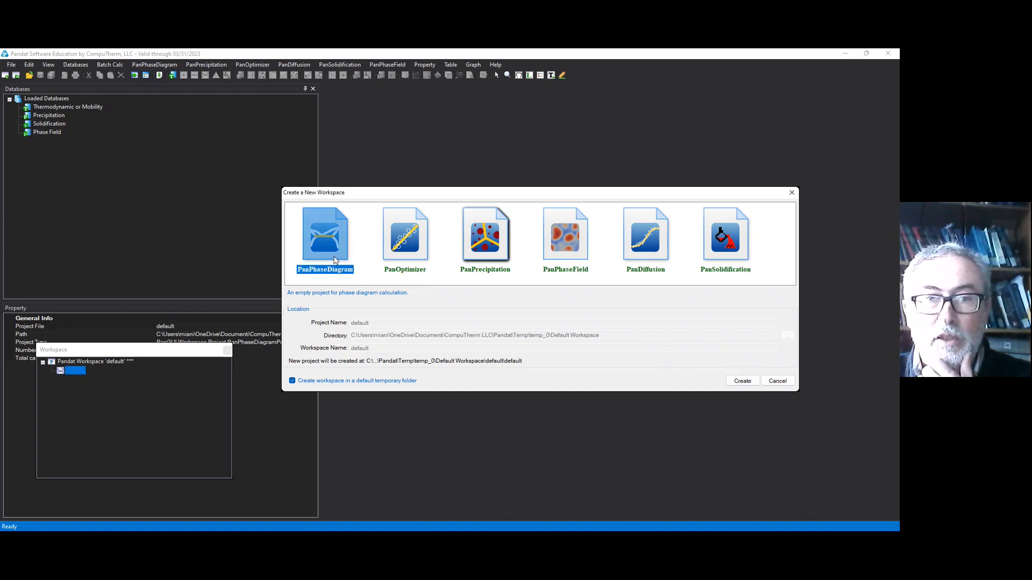
left_click(746, 383)
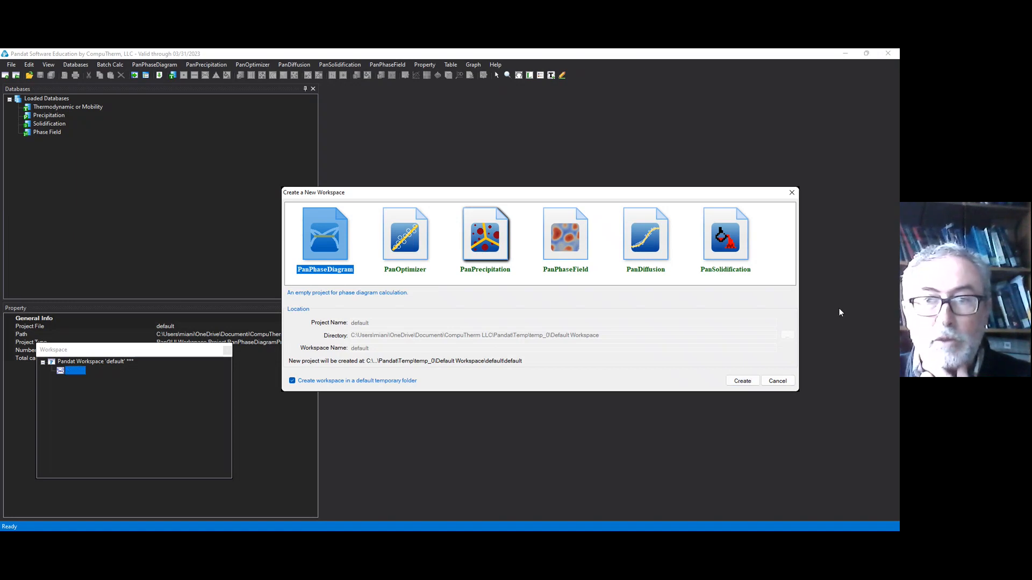
left_click(744, 381)
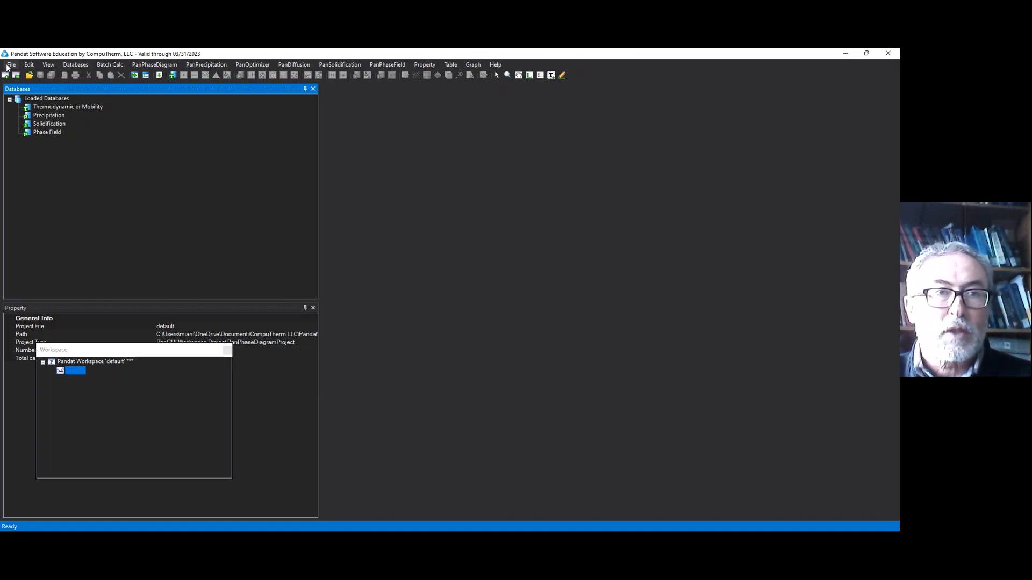
Step: Load the thermodynamic database femiani2018.tdb from the Metallurgia23 folder and dismiss the database warning
left_click(73, 64)
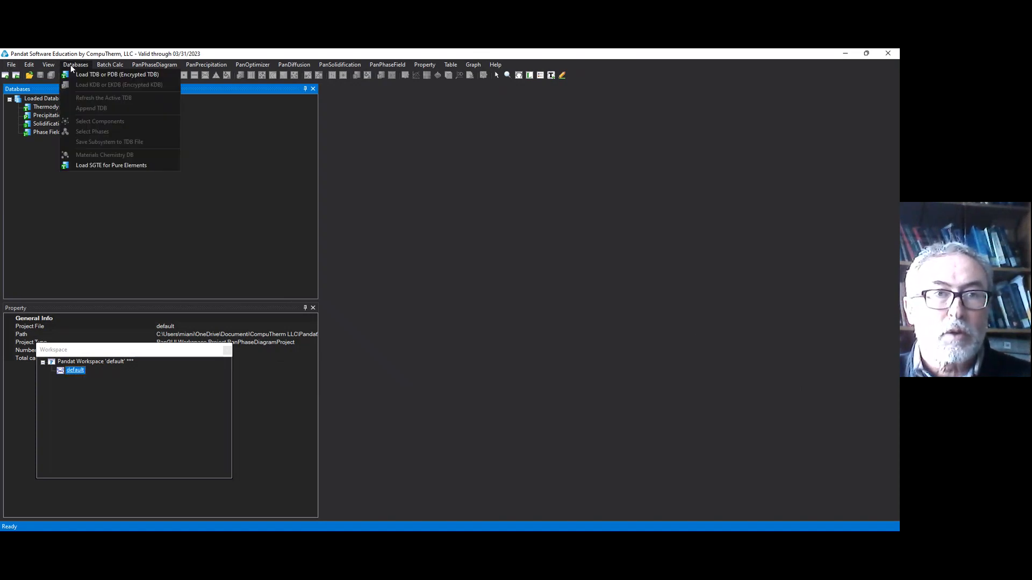
left_click(108, 78)
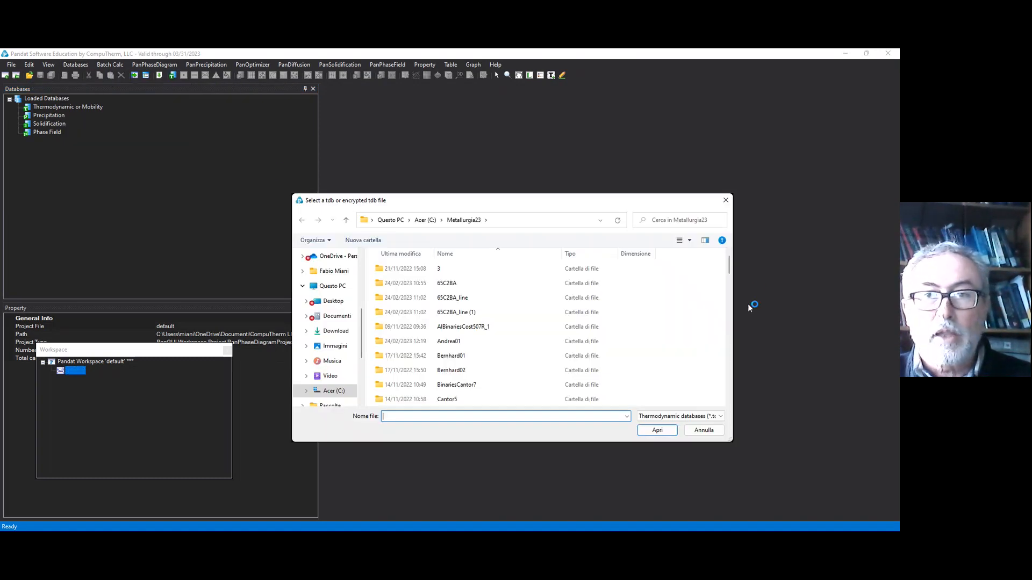
left_click_drag(729, 262, 702, 349)
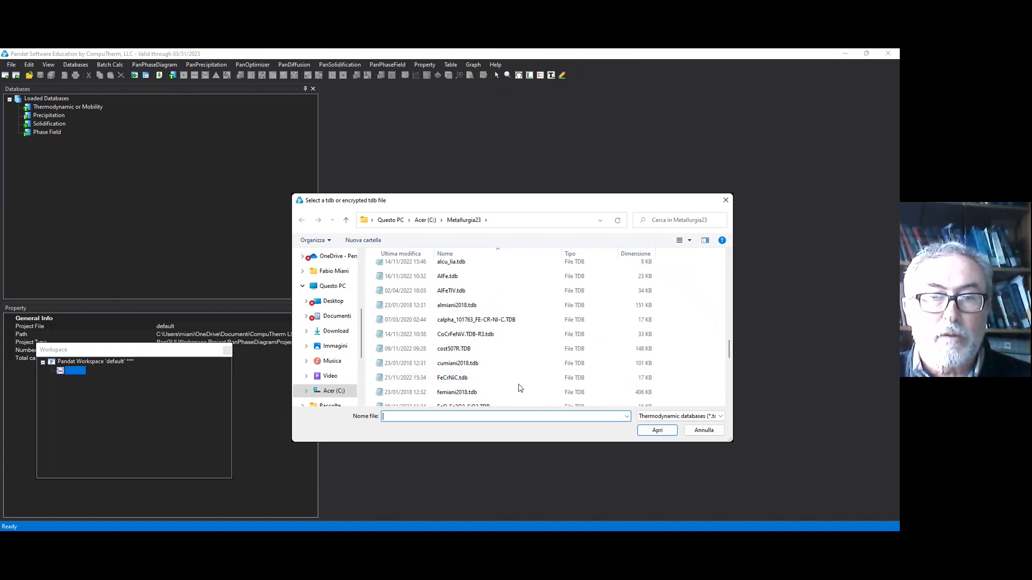
left_click(490, 392)
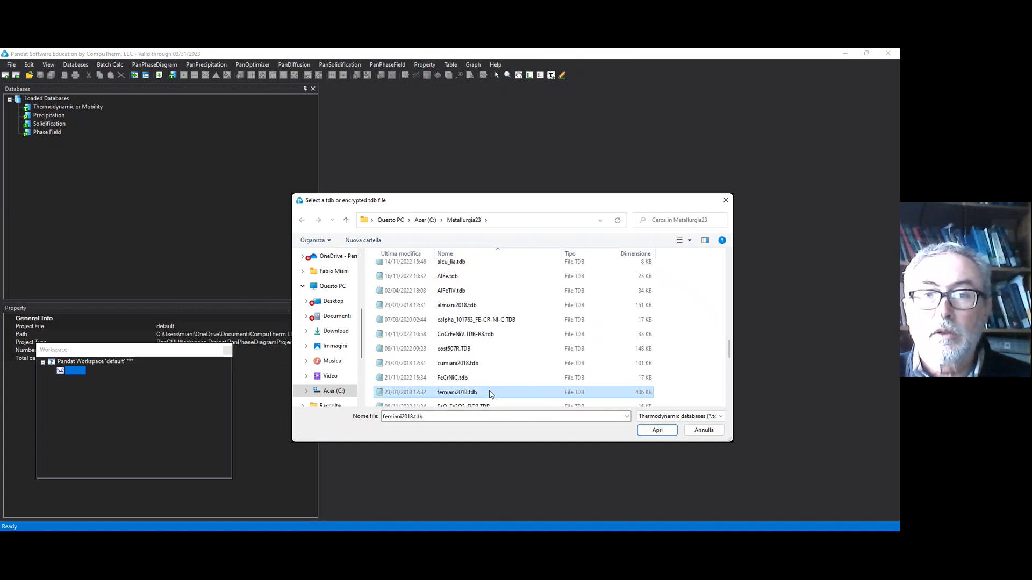
left_click(657, 431)
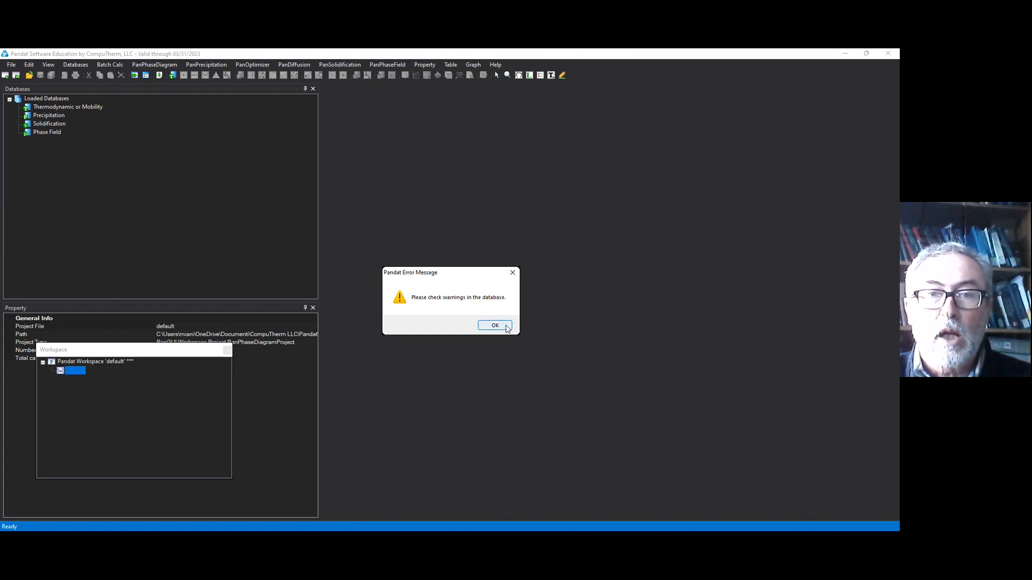
left_click(505, 326)
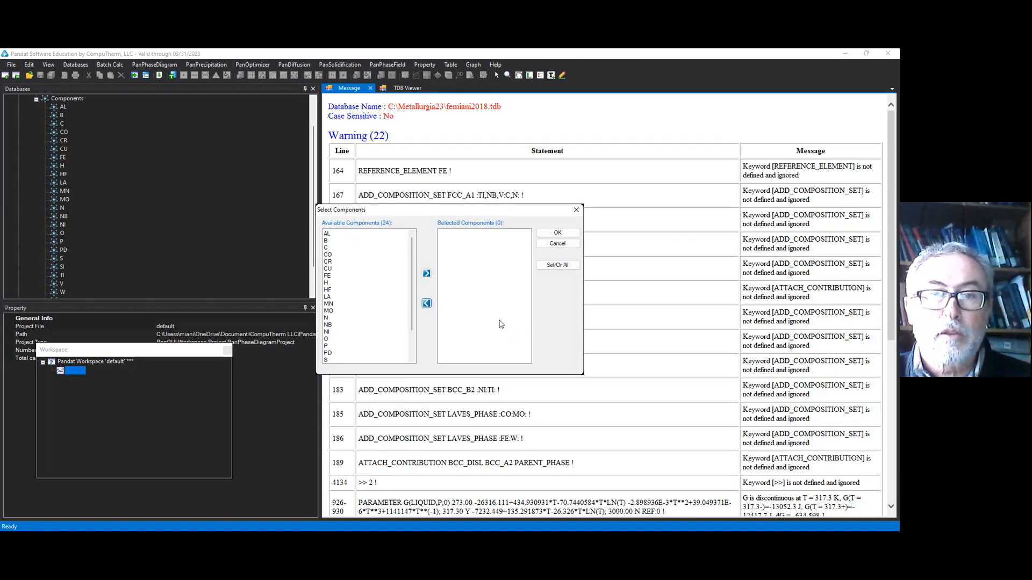
Step: Select FE and C as the components for the calculation
left_click(331, 247)
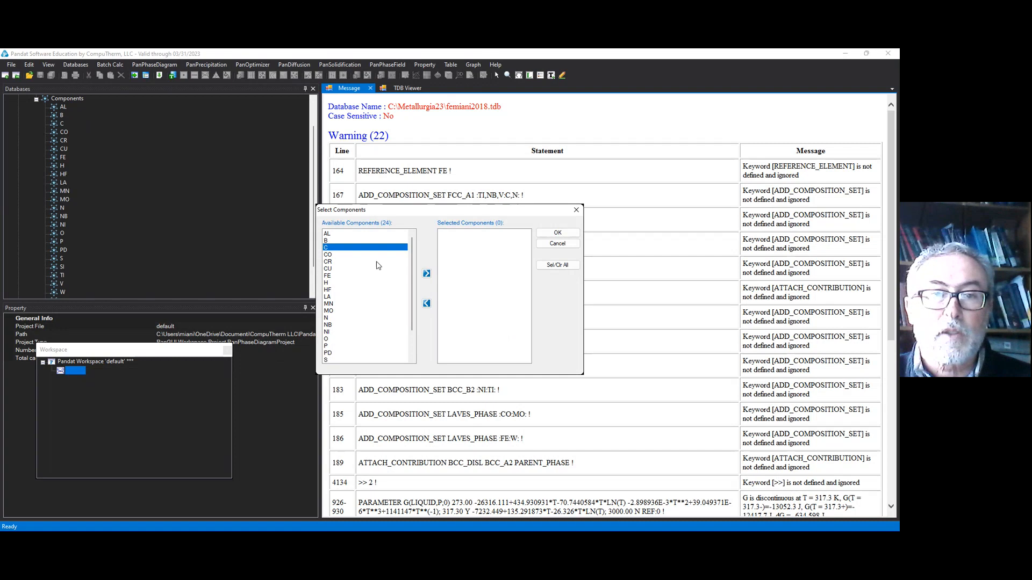
left_click(329, 276)
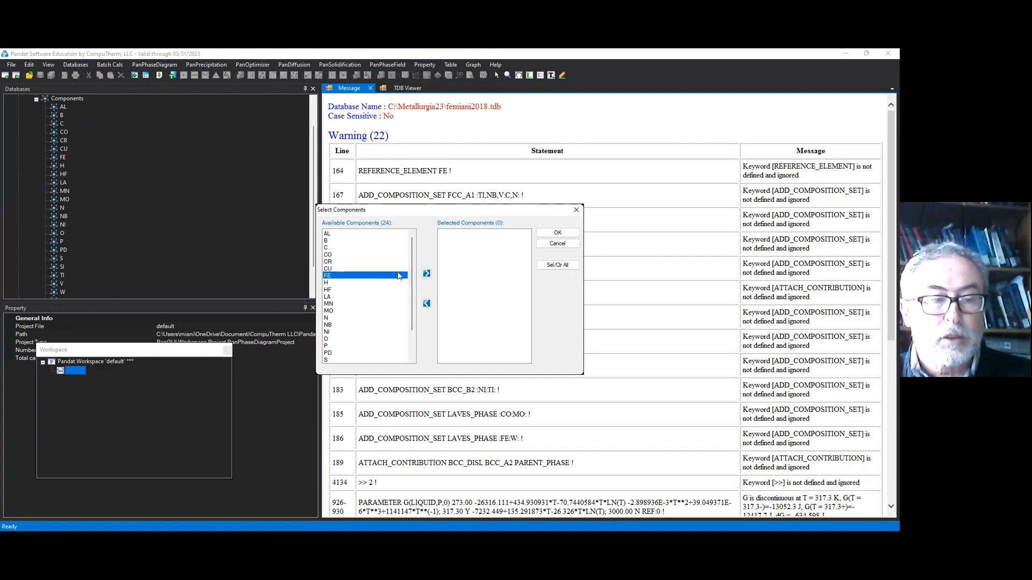
left_click(426, 274)
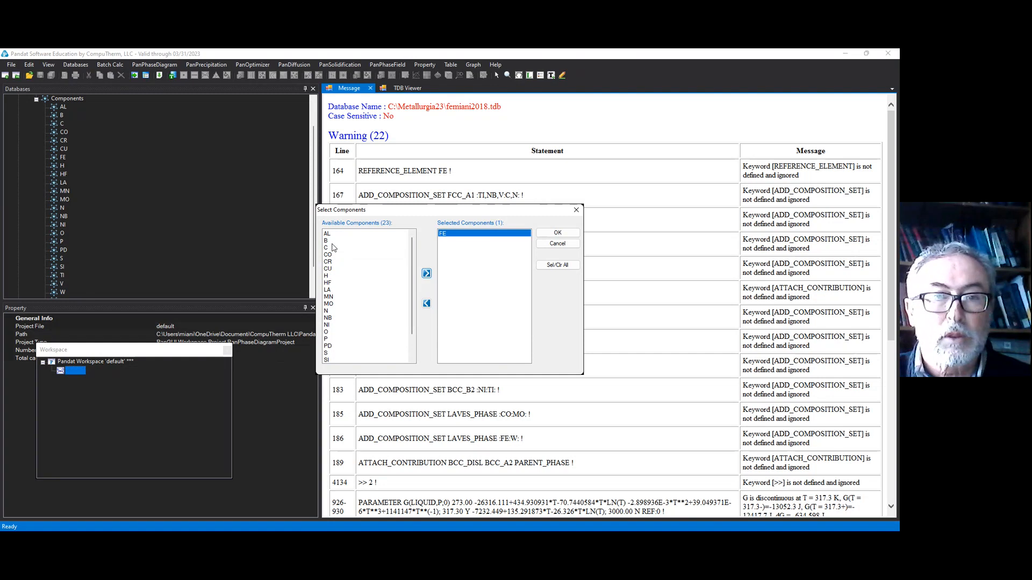
left_click(333, 248)
left_click(426, 274)
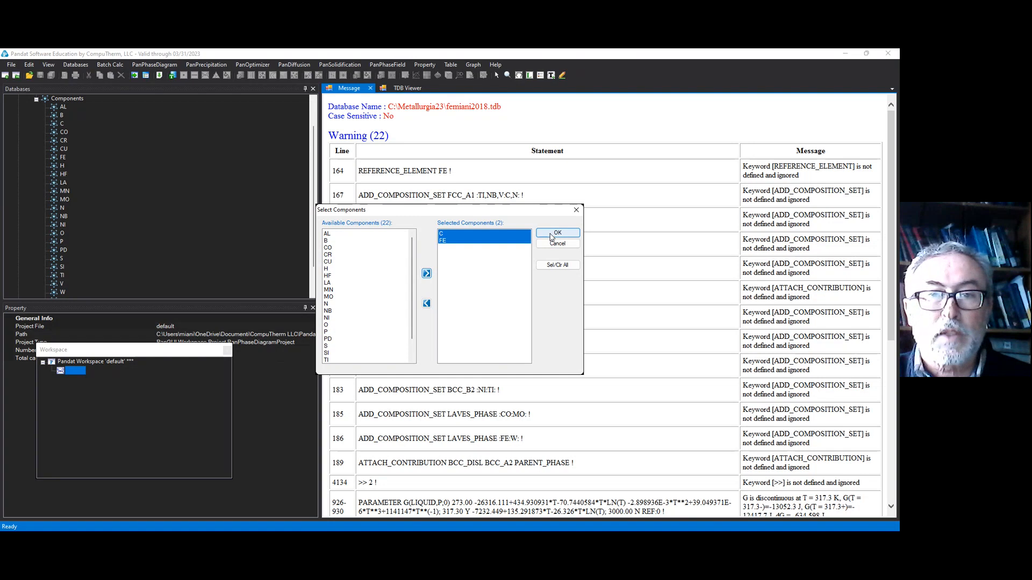
left_click(556, 233)
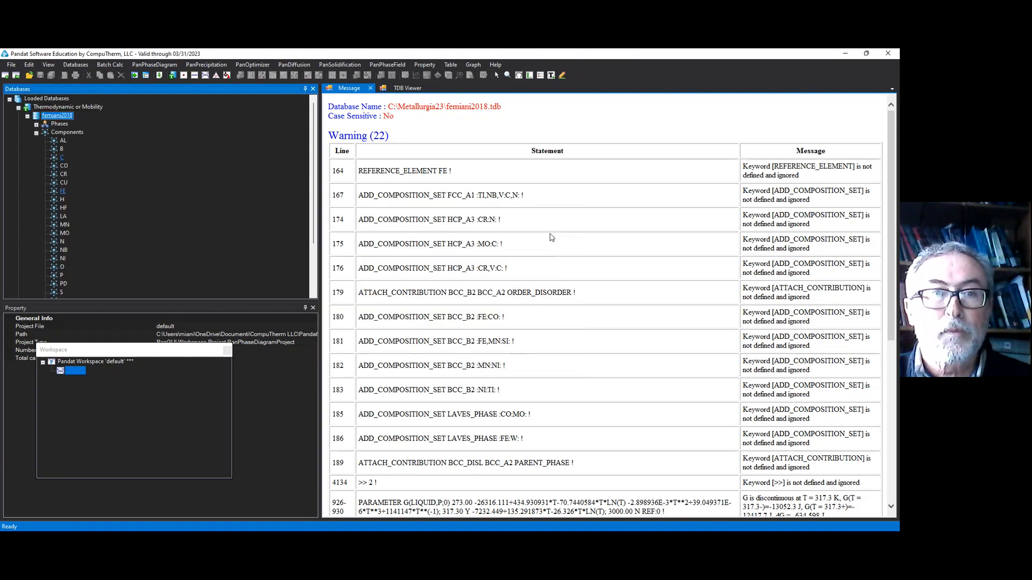
Step: Start a 2D section calculation and set its Y-axis point composition to 0 w% C and 100 w% FE
left_click(205, 76)
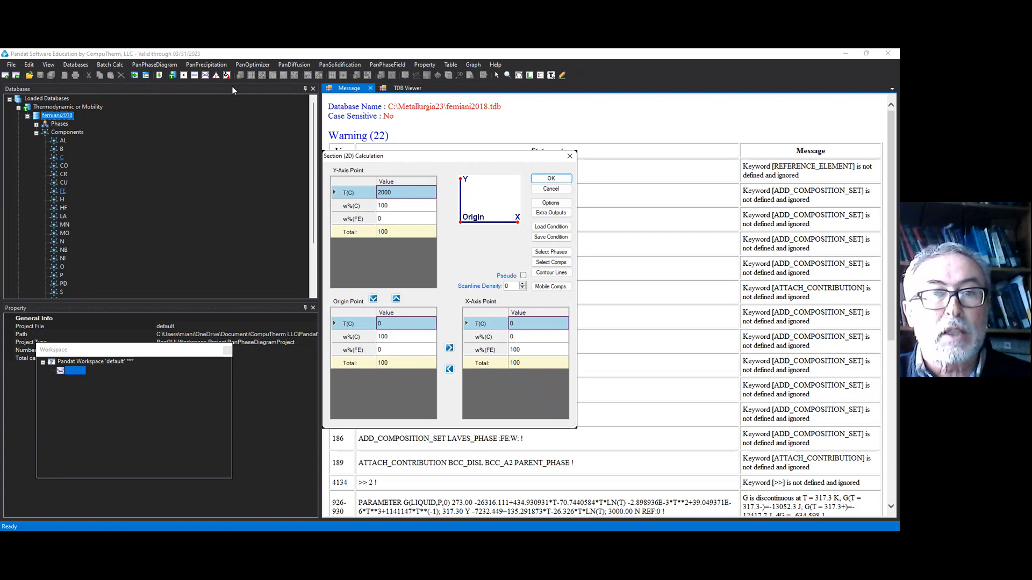
left_click(416, 205)
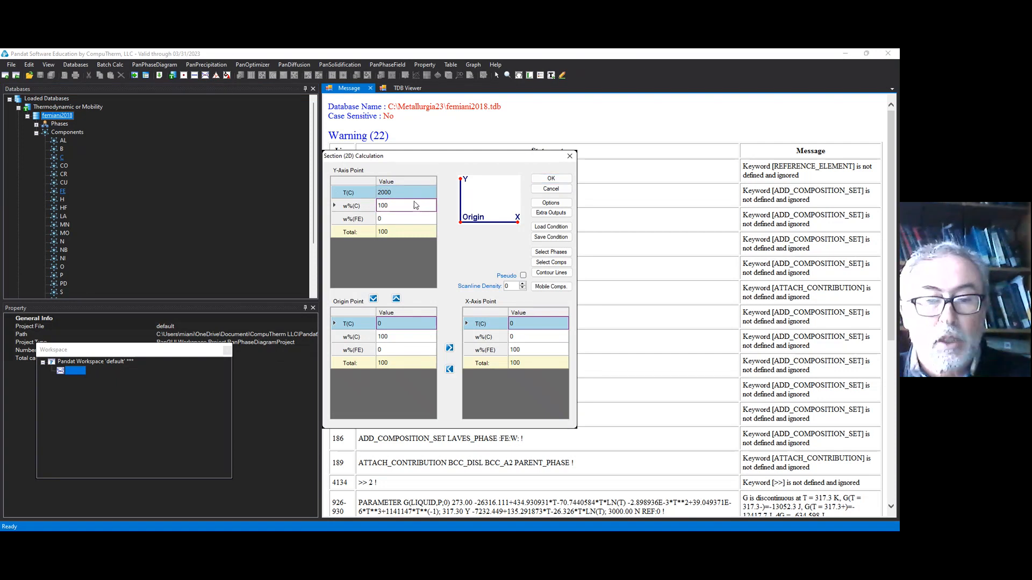
key("BackSpace")
key("BackSpace")
key("BackSpace")
type("0")
left_click(394, 220)
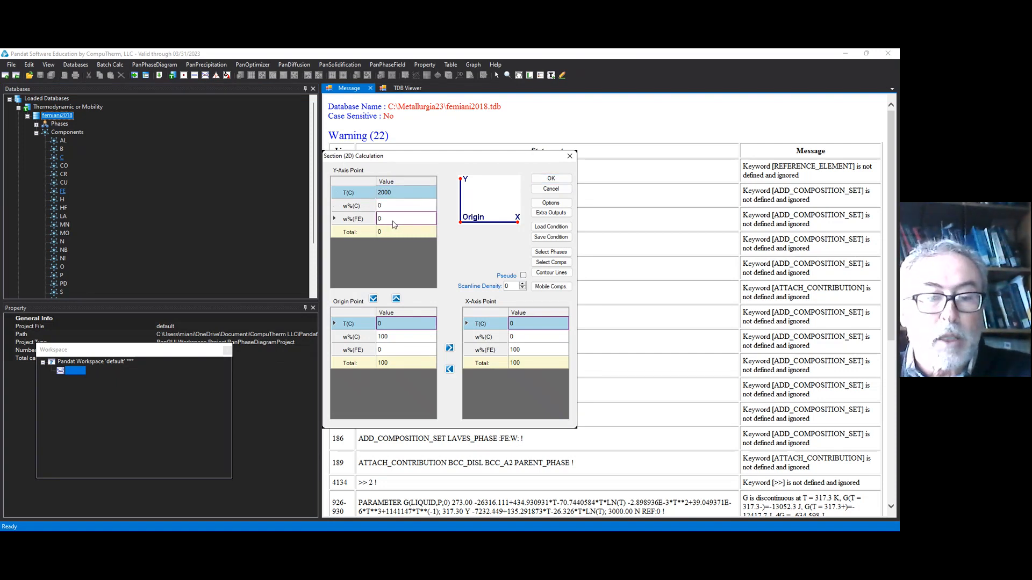
type("100")
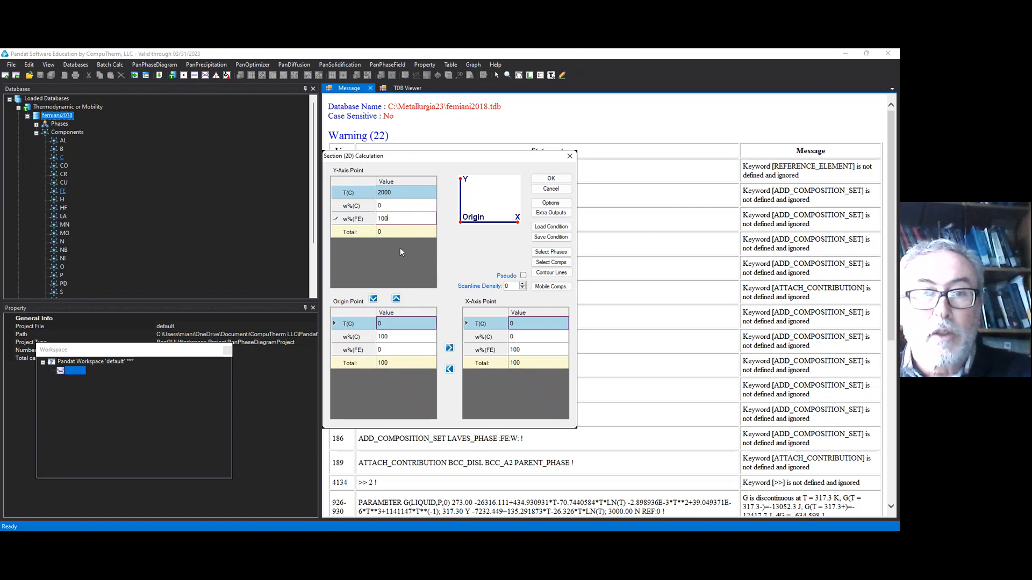
Step: Set the section's origin point composition to 0 w% C and 100 w% FE
left_click(407, 337)
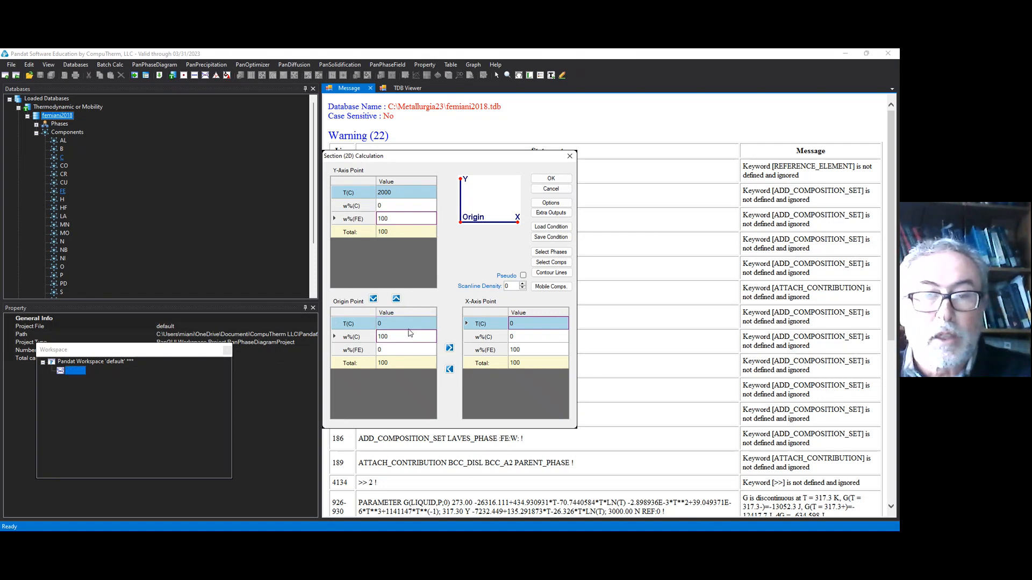
type("0")
left_click(400, 350)
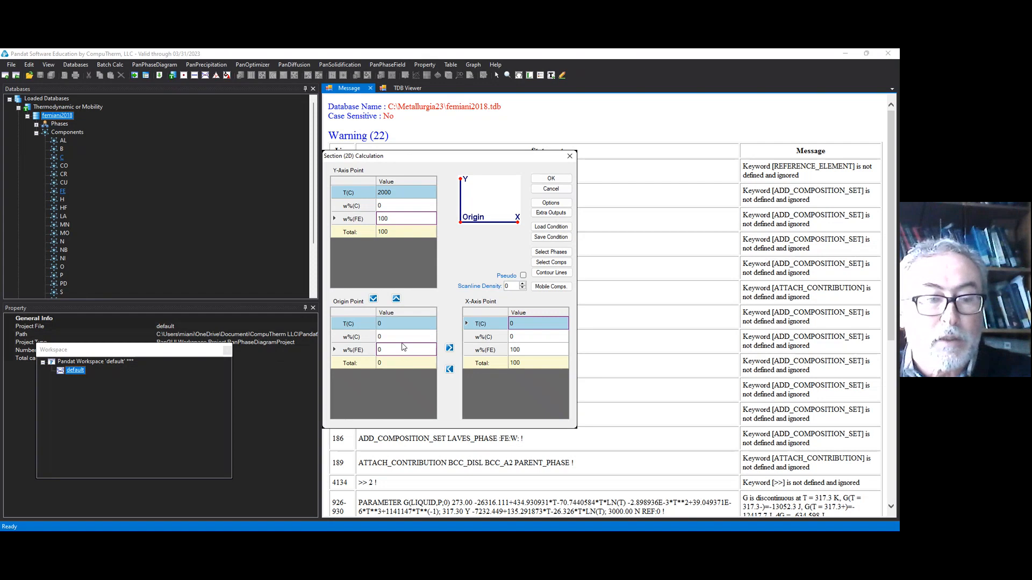
type("100")
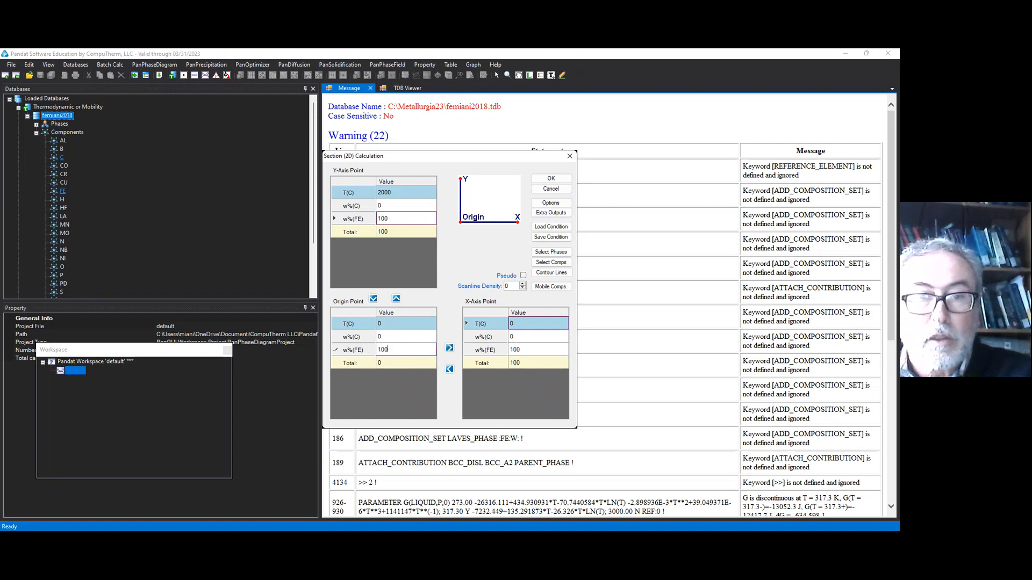
Step: Set the X-axis point composition to 10 w% C and 90 w% FE, and run the section calculation
left_click(536, 338)
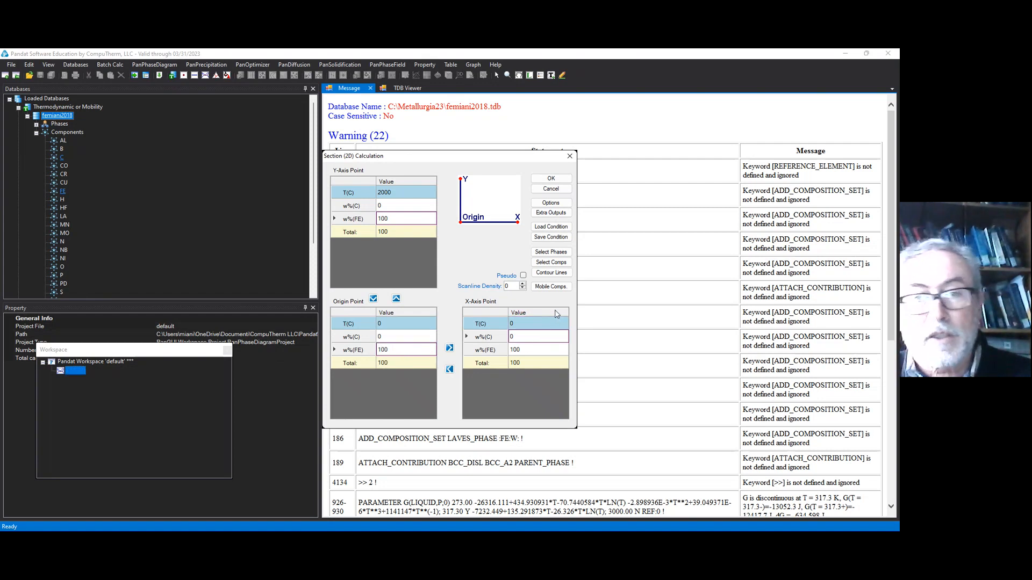
type("1")
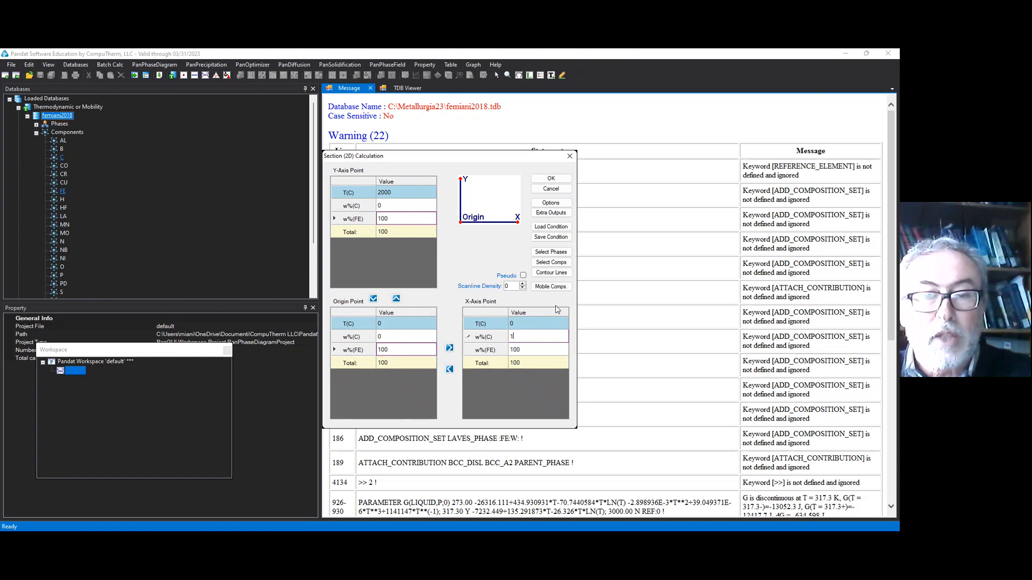
type("0")
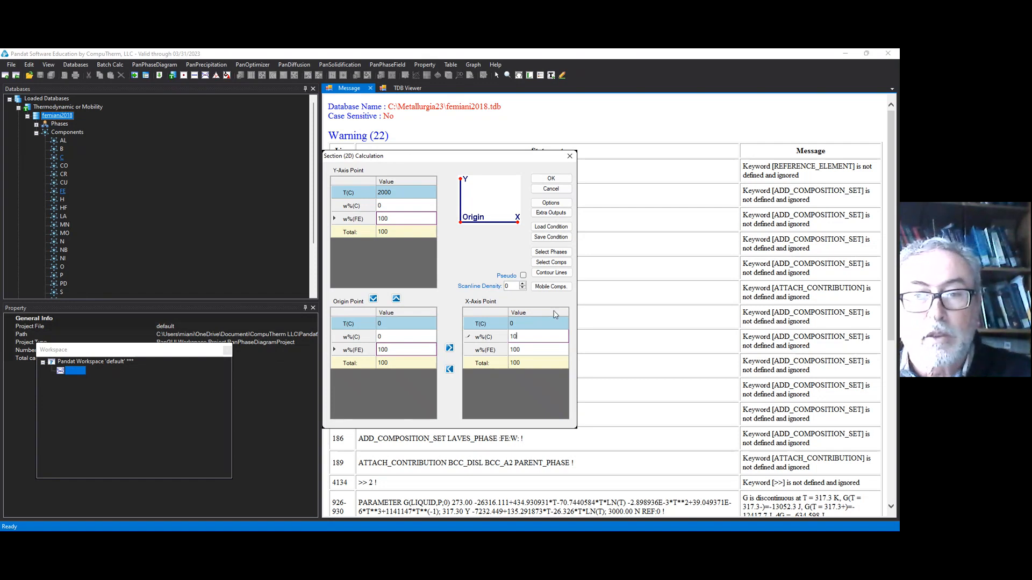
left_click(520, 352)
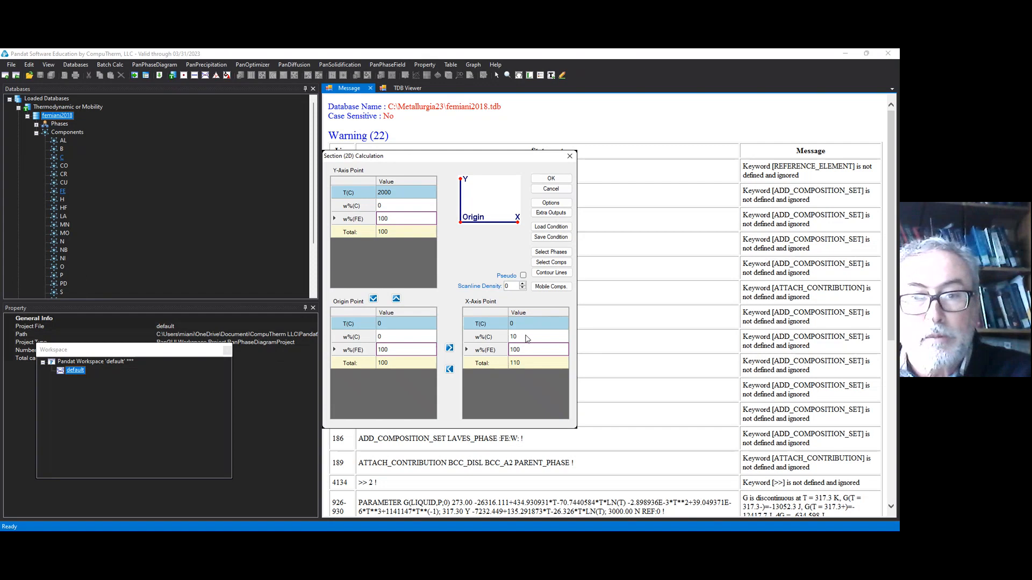
type("90")
key("Return")
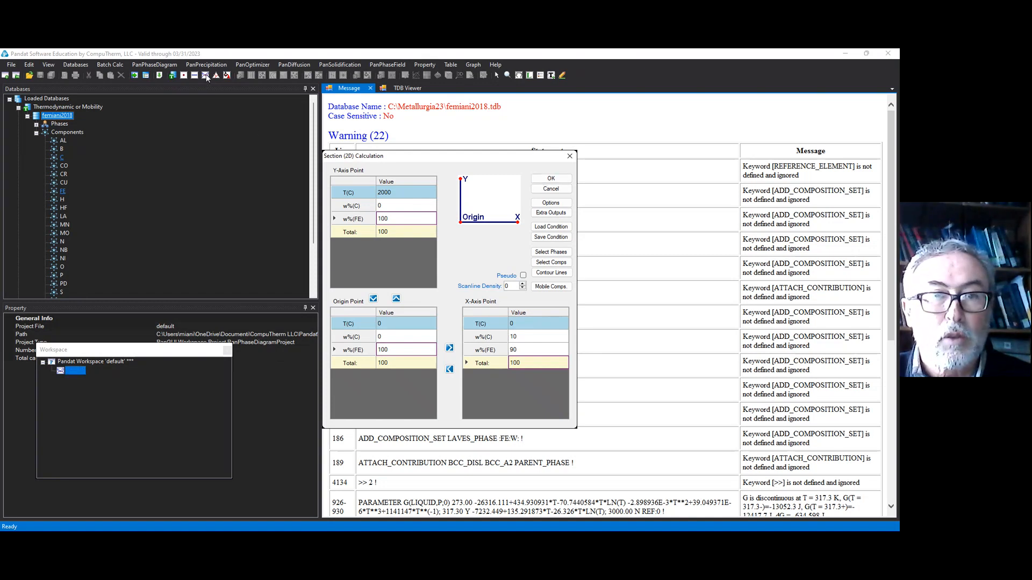
left_click(551, 180)
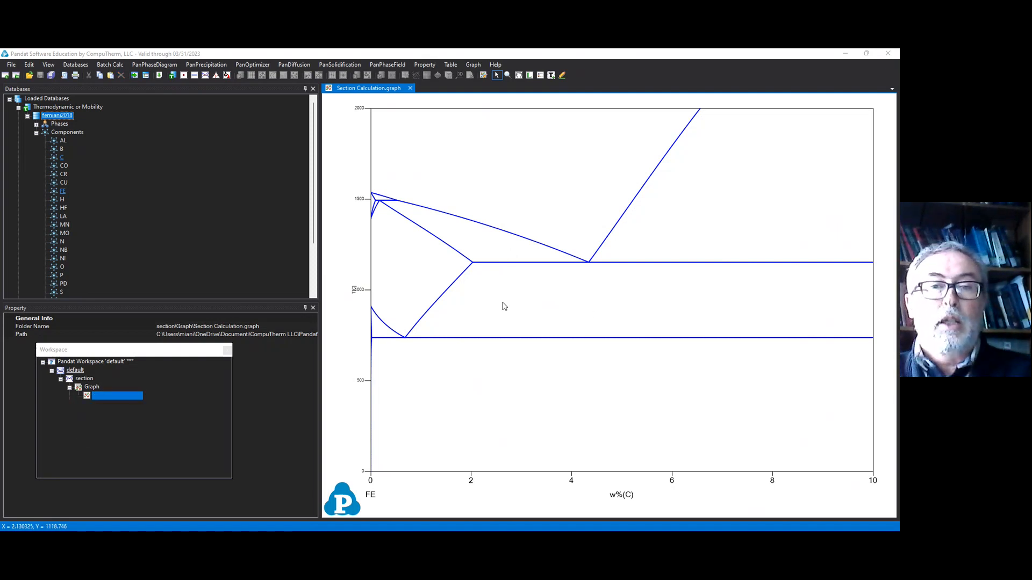
Step: Add phase labels to the two graphite-bearing fields below the eutectic line, the graphite-plus-liquid field and the liquid field
right_click(545, 394)
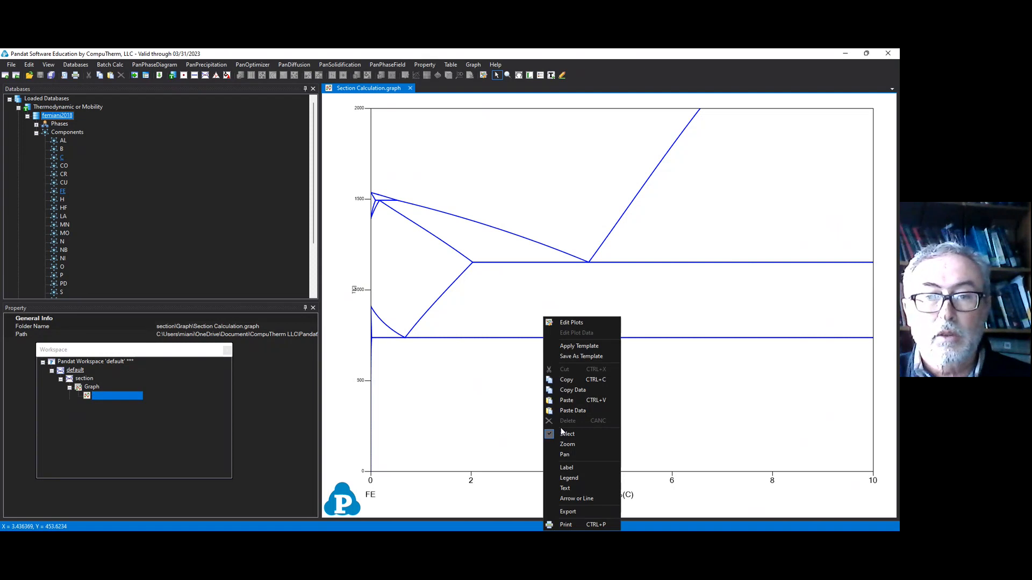
left_click(580, 471)
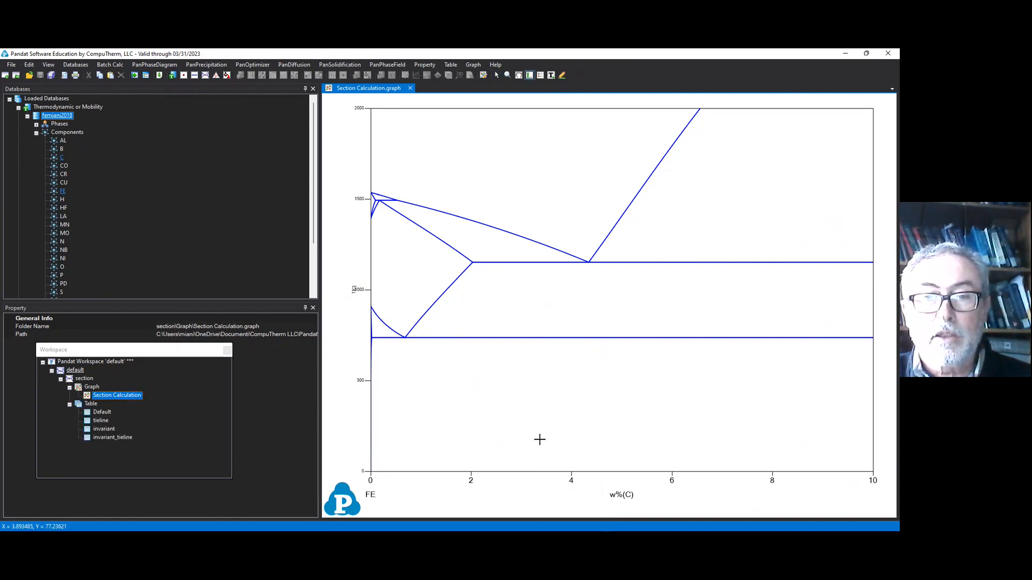
left_click(525, 414)
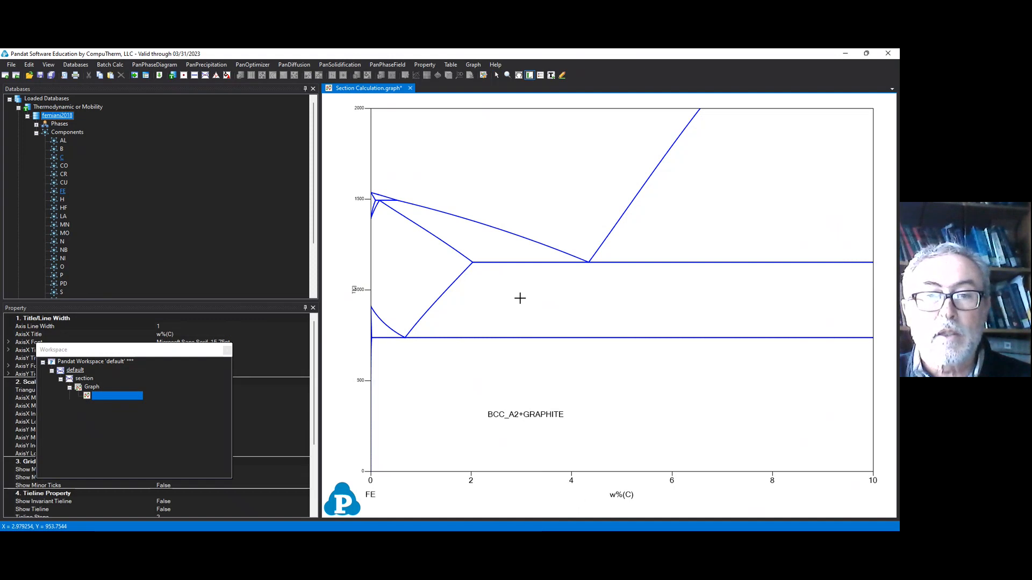
left_click(520, 298)
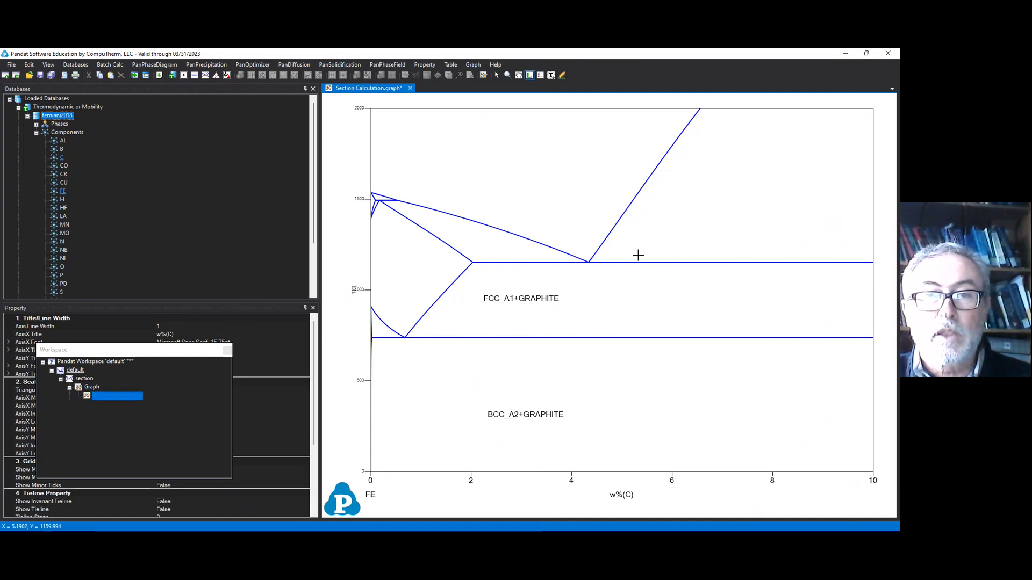
left_click(686, 218)
left_click(581, 173)
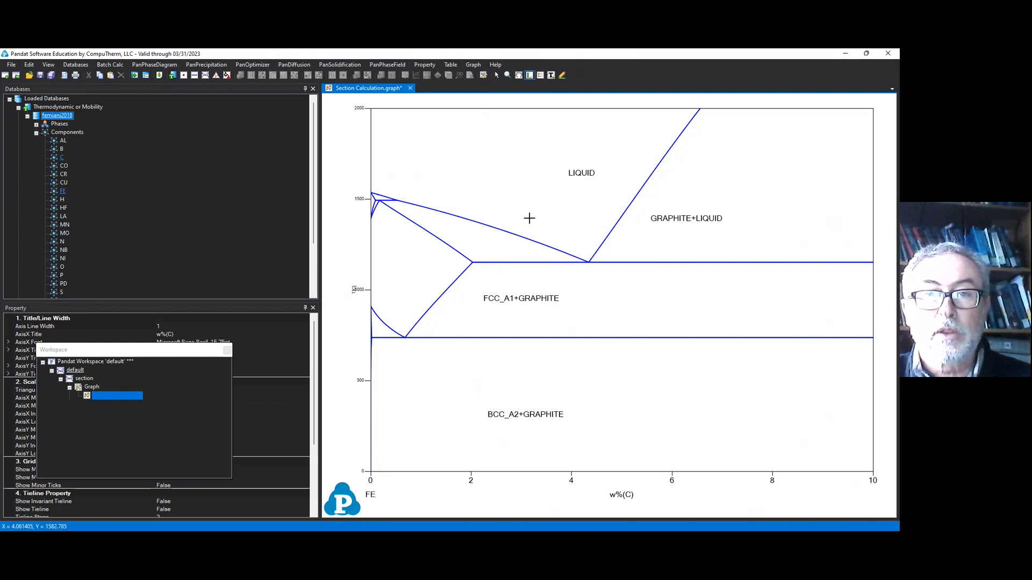
Step: Label the FCC_A1+LIQUID and FCC_A1 fields and the small two-phase fields near the pure-iron axis of the diagram
left_click(480, 241)
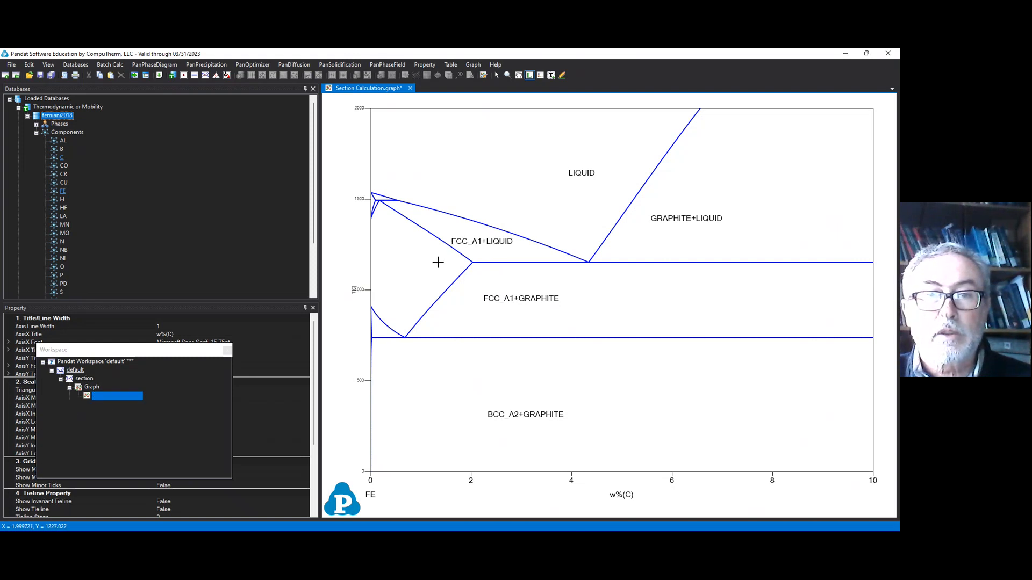
left_click(410, 271)
left_click(379, 334)
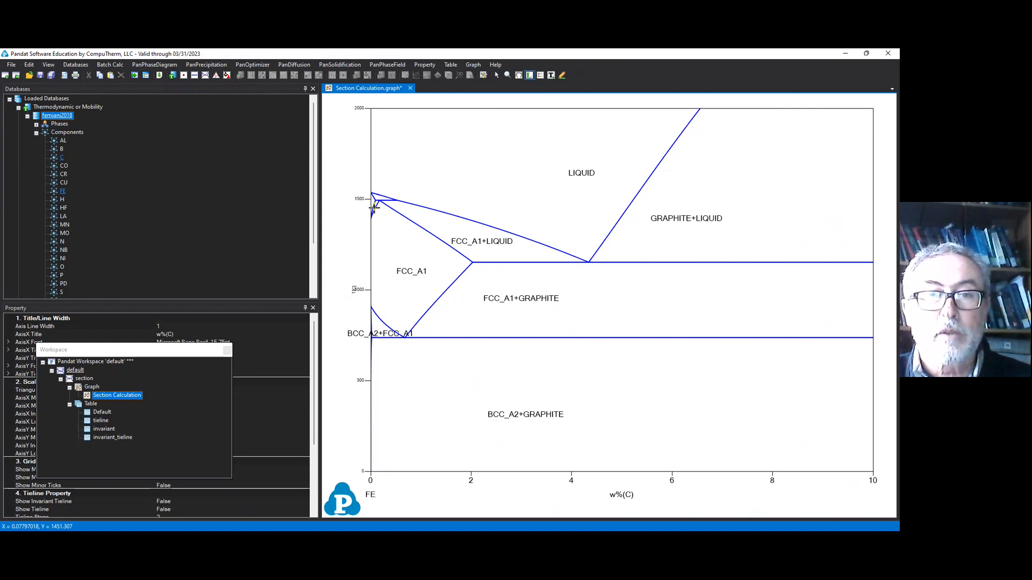
left_click(374, 208)
left_click(376, 194)
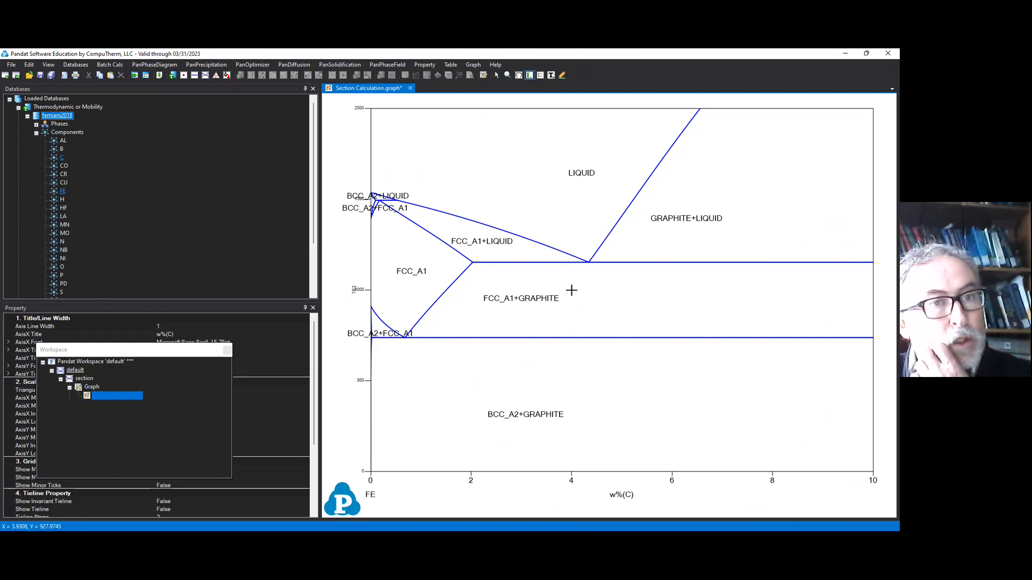
Step: Start another section calculation and review the available options for units, plot settings and graph fonts
left_click(206, 75)
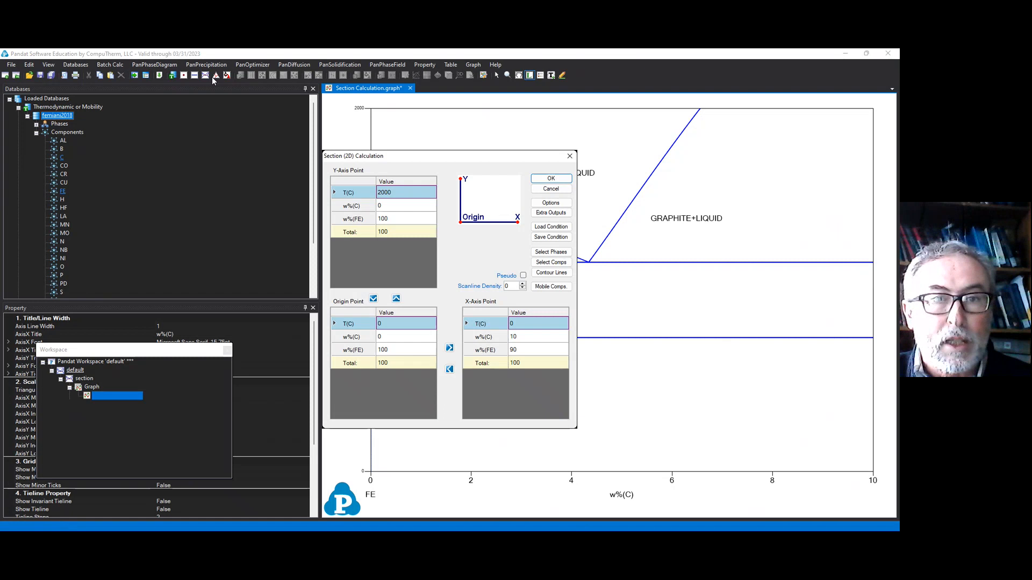
left_click(563, 206)
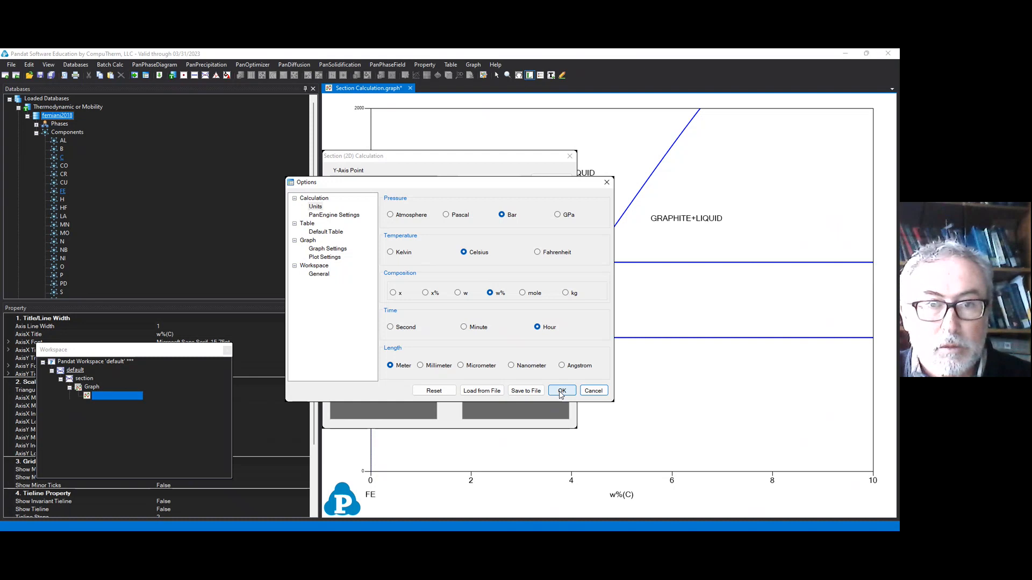
left_click(339, 258)
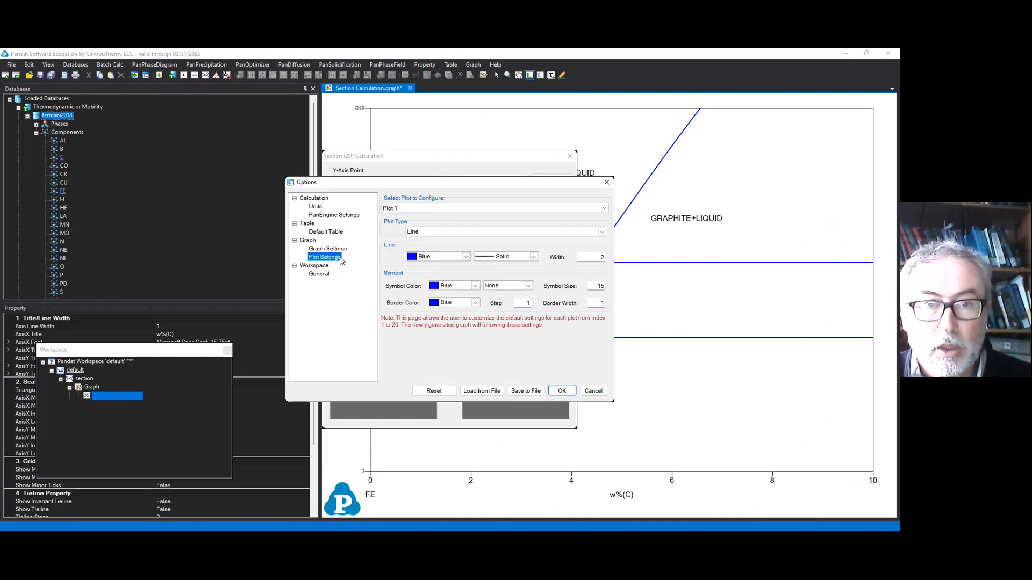
left_click(340, 249)
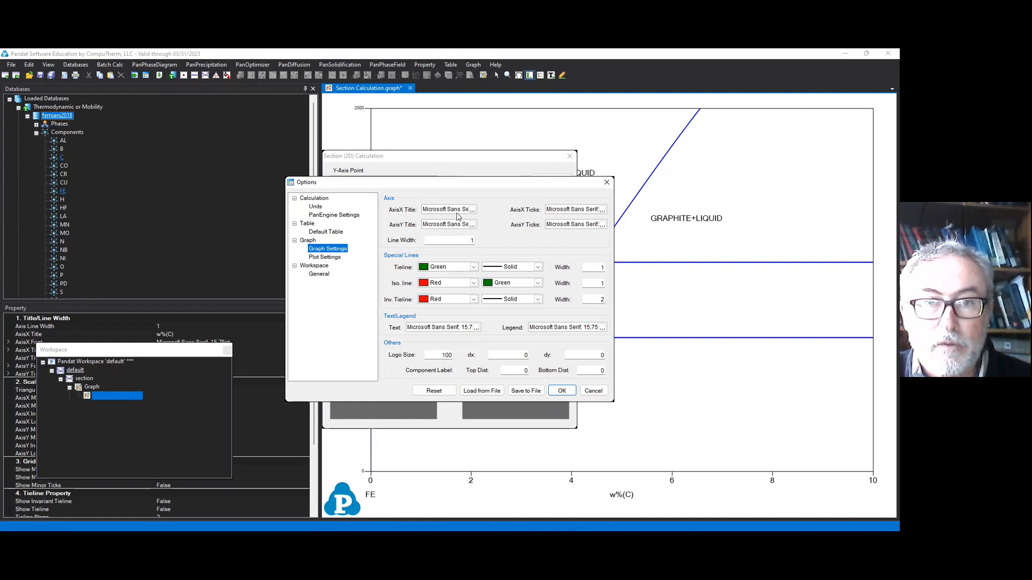
left_click(472, 209)
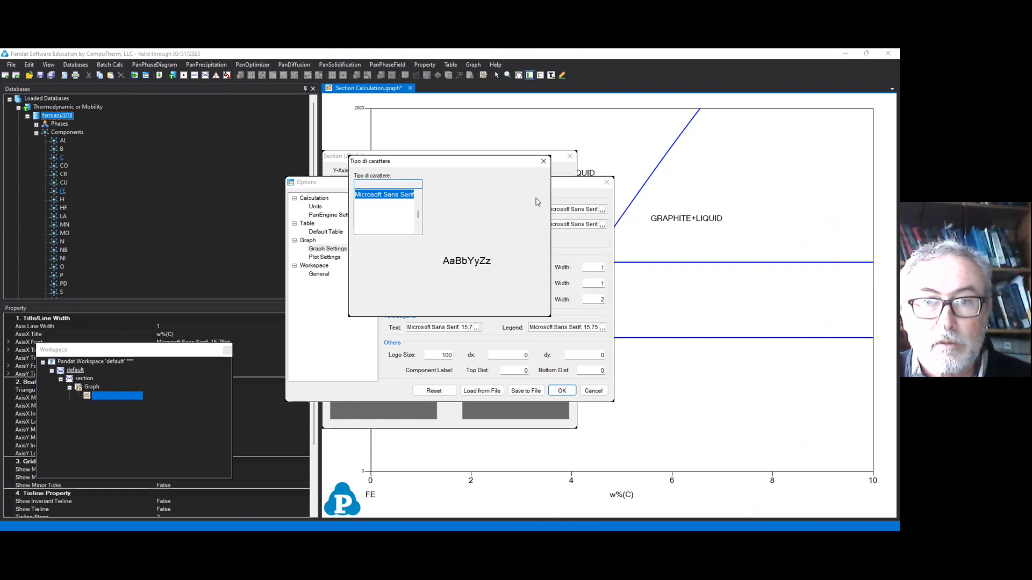
left_click(535, 200)
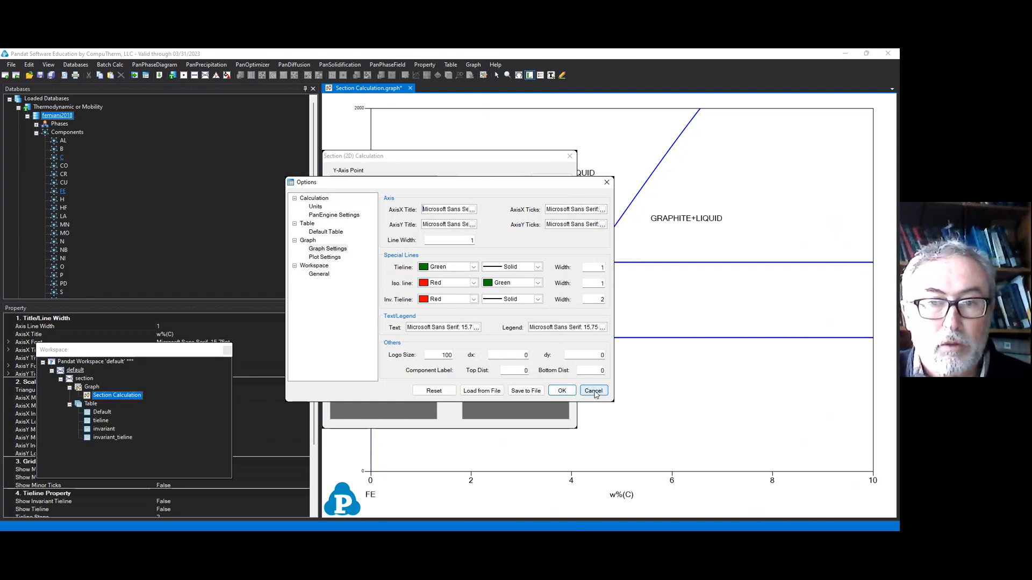
left_click(594, 395)
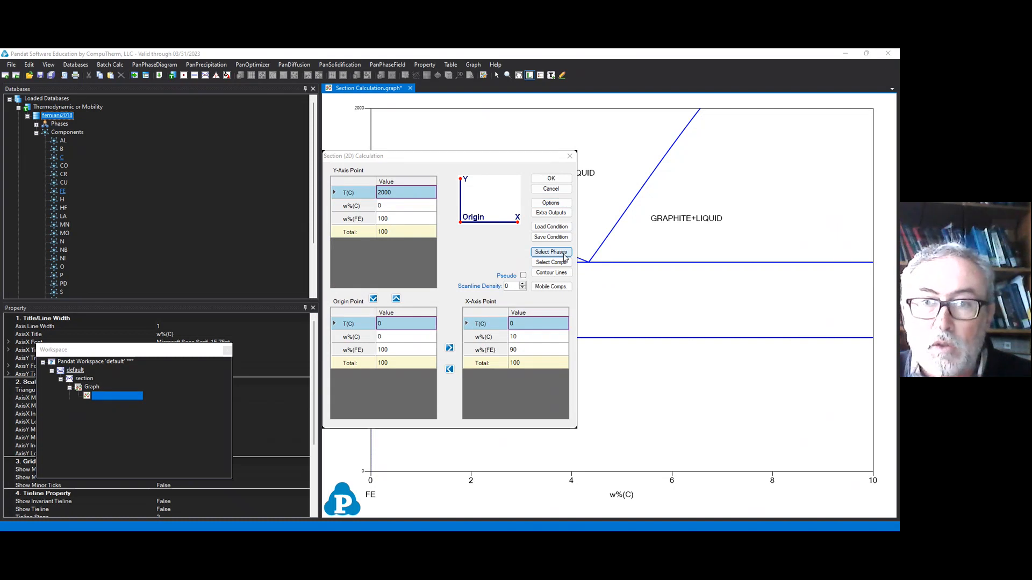
Step: Suspend the GRAPHITE and DIAMOND_A4 phases and run the section calculation with the existing composition and temperature limits
left_click(551, 253)
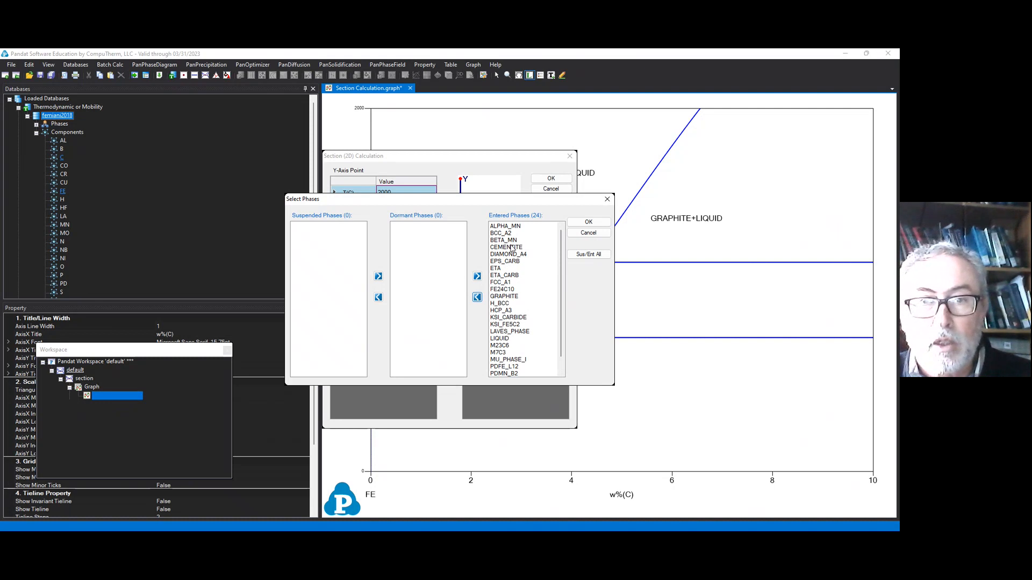
left_click(510, 296)
left_click(477, 297)
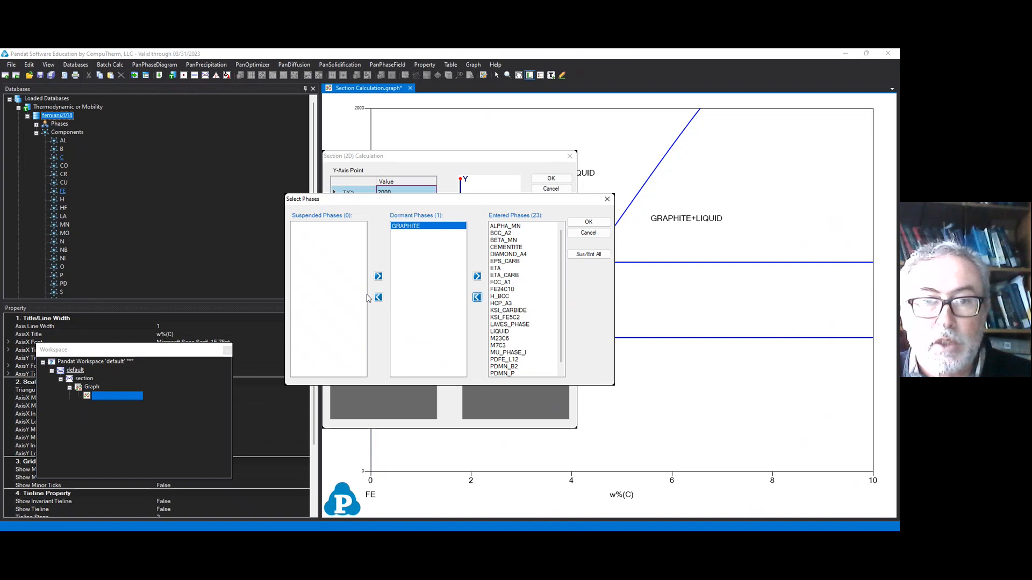
left_click(378, 297)
left_click(513, 254)
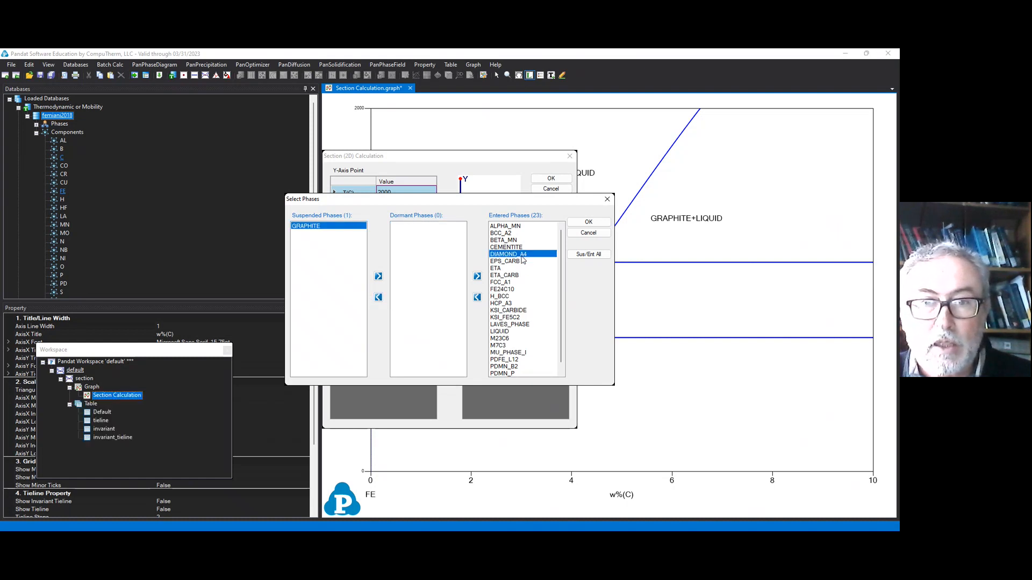
left_click(477, 297)
left_click(378, 297)
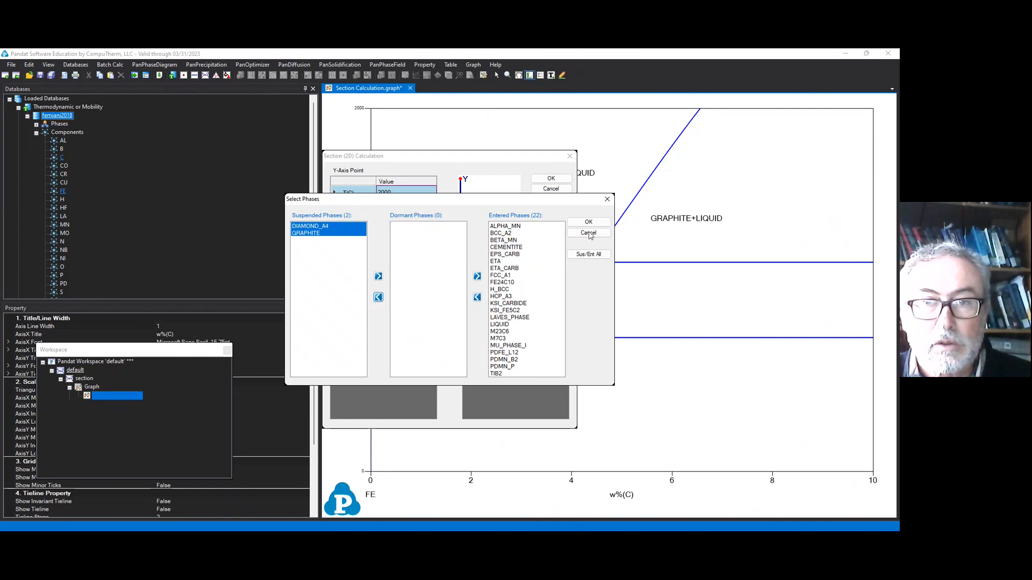
left_click(585, 223)
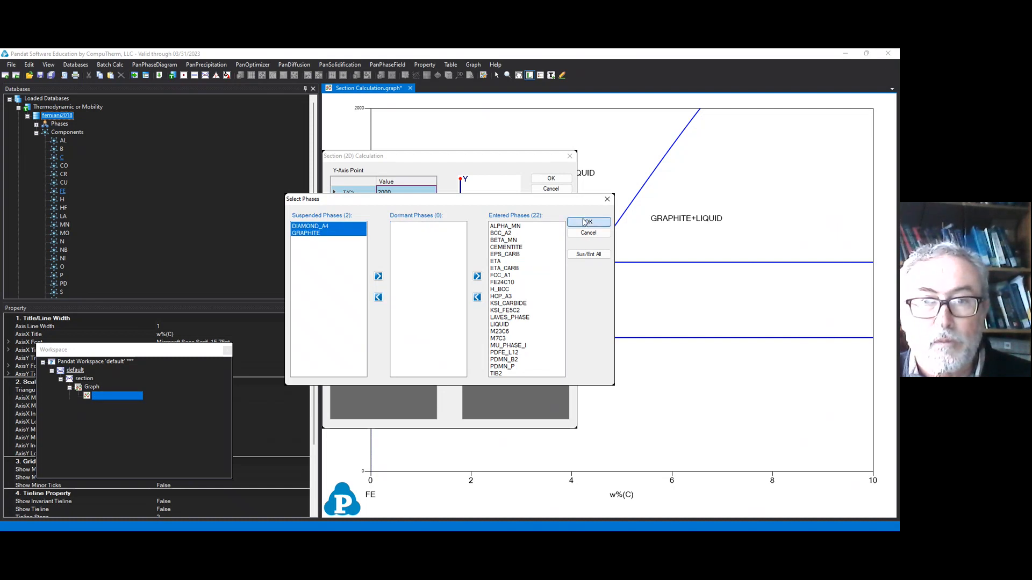
left_click(550, 180)
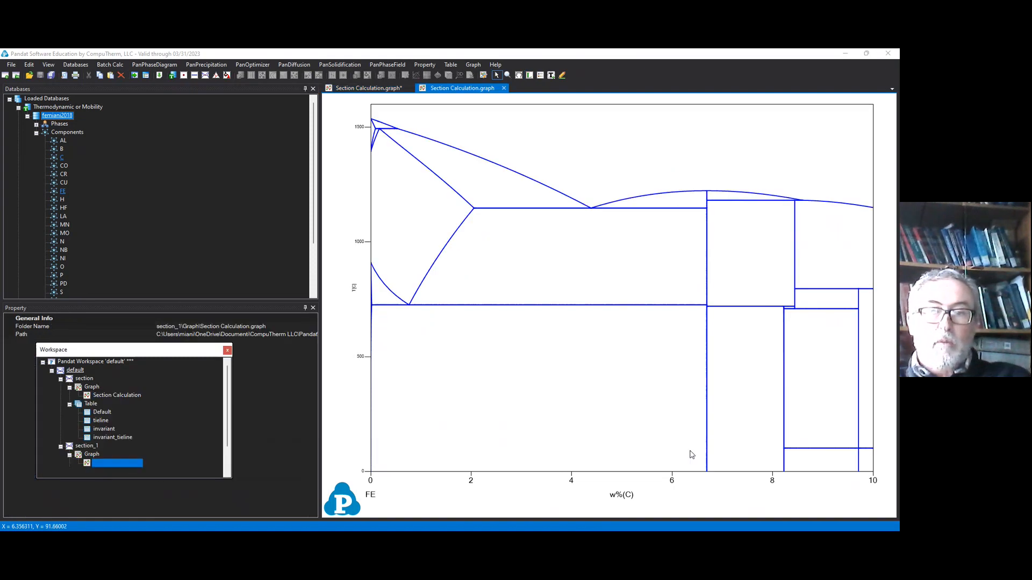
Step: Label the BCC_A2+CEMENTITE, CEMENTITE+FCC_A1, CEMENTITE+FE24C10, CEMENTITE+M7C3 and CEMENTITE+LIQUID fields in the new diagram
right_click(519, 415)
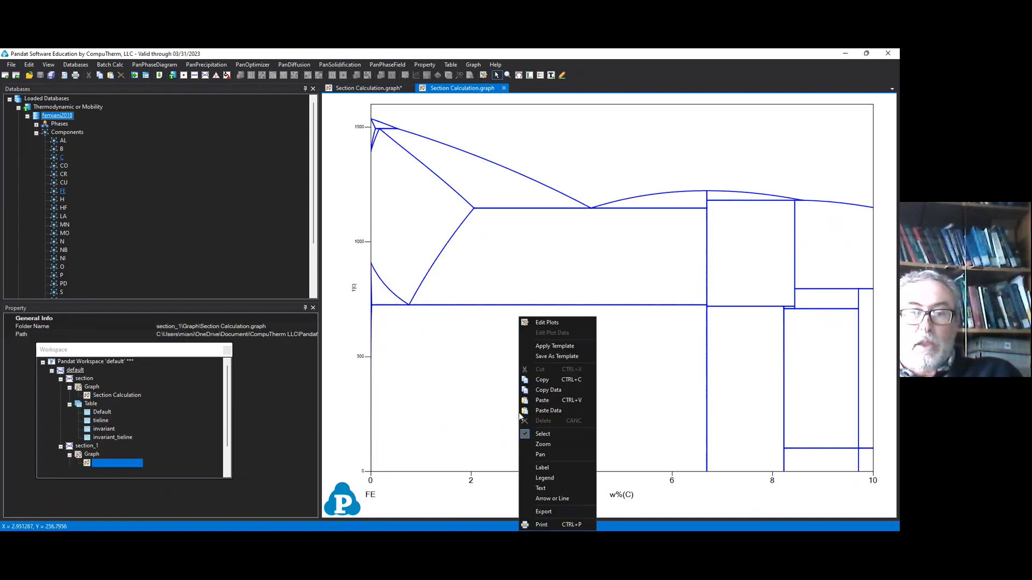
left_click(543, 468)
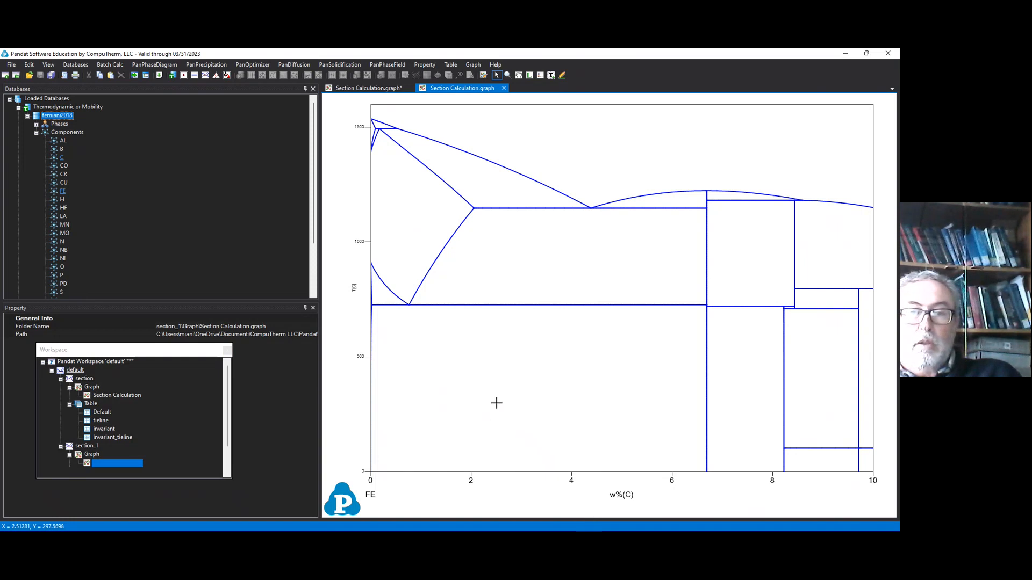
left_click(495, 403)
left_click(521, 269)
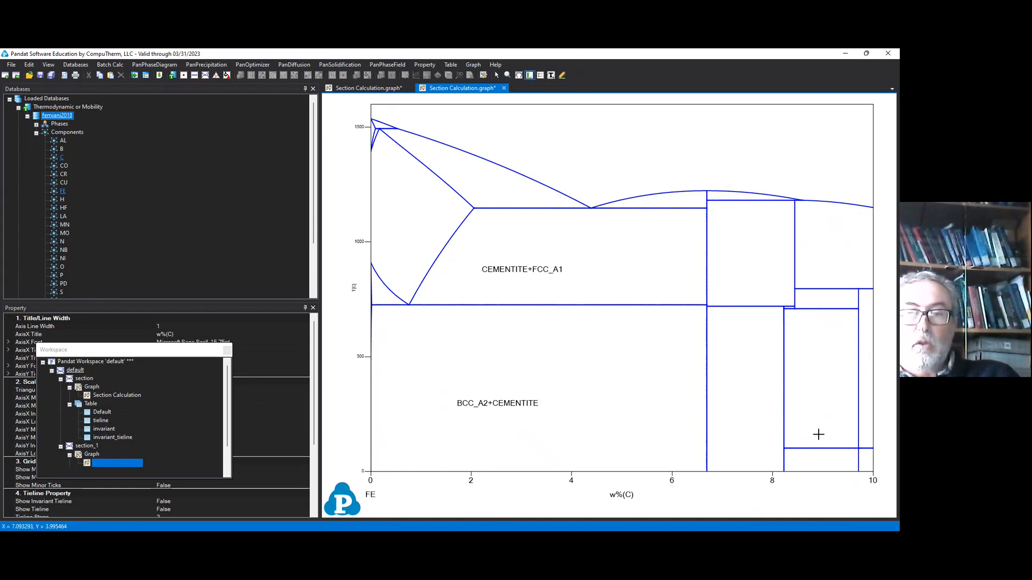
left_click(741, 370)
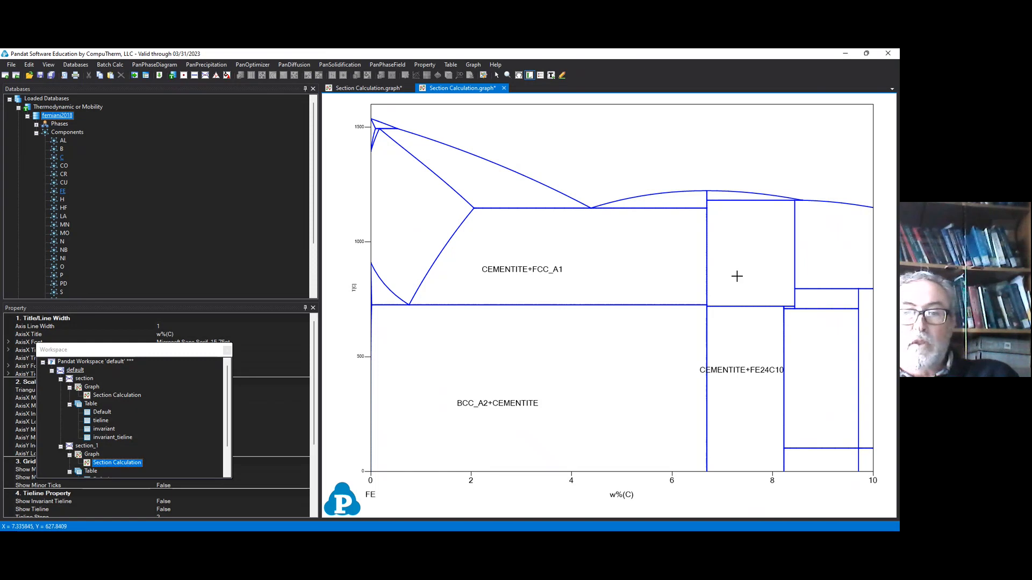
left_click(738, 230)
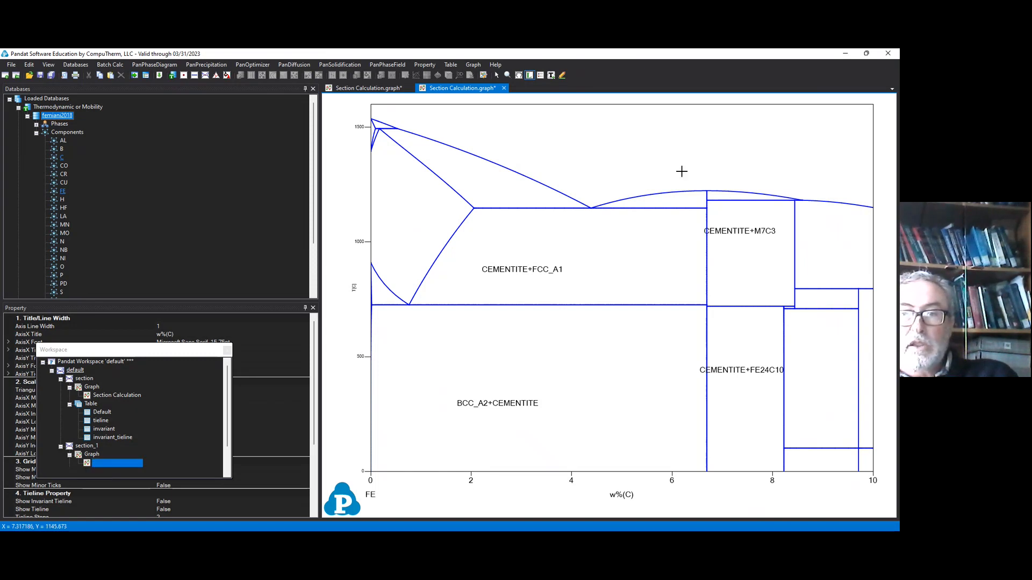
left_click(666, 198)
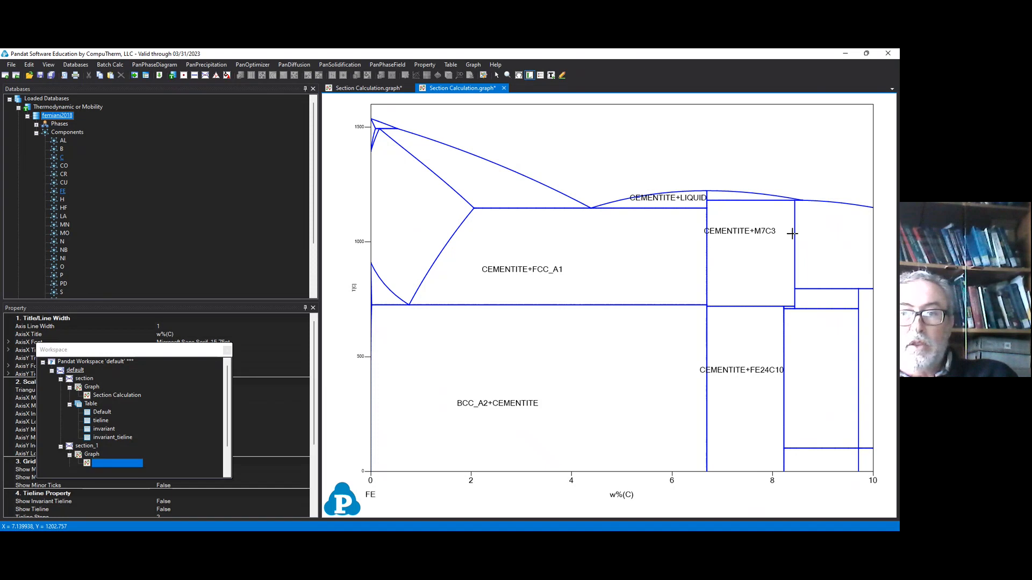
Step: Label the carbon-rich LIQUID+M7C3, EPS_CARB+FE24C10, EPS_CARB+M7C3 and ETA_CARB+FE24C10 fields and the narrow EPS_CARB field near 10 w% C
left_click(821, 238)
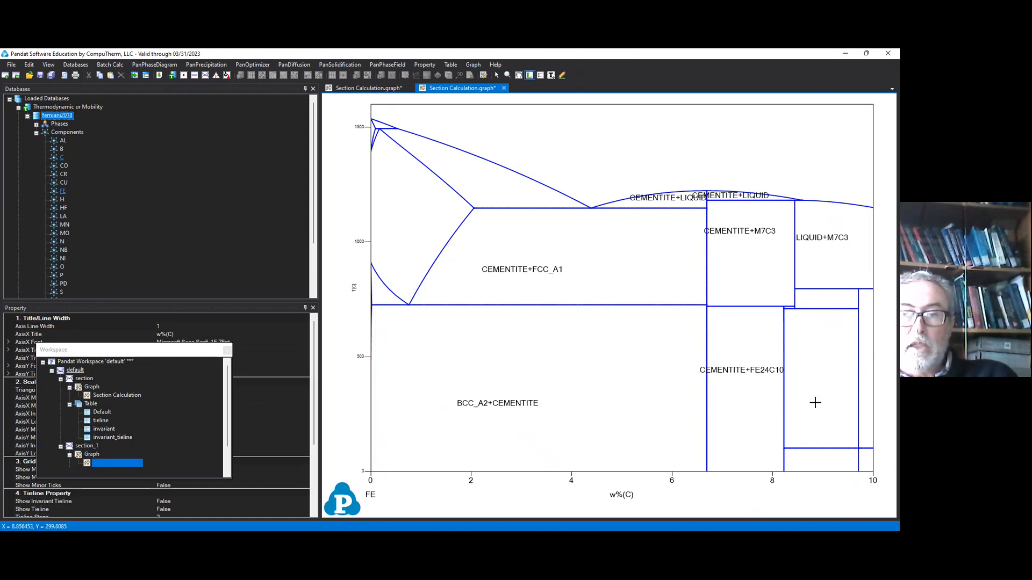
left_click(816, 402)
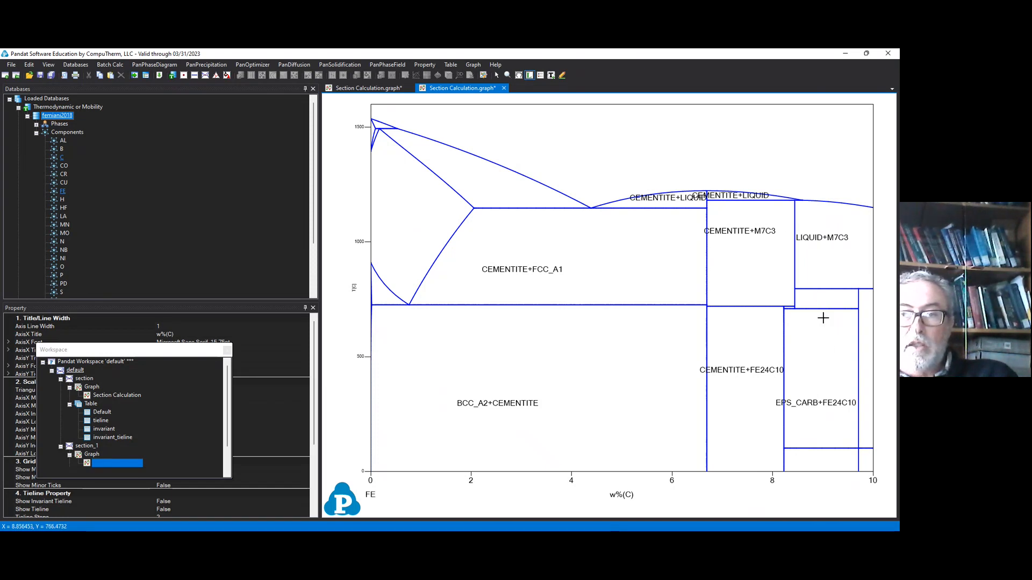
left_click(816, 297)
left_click(819, 462)
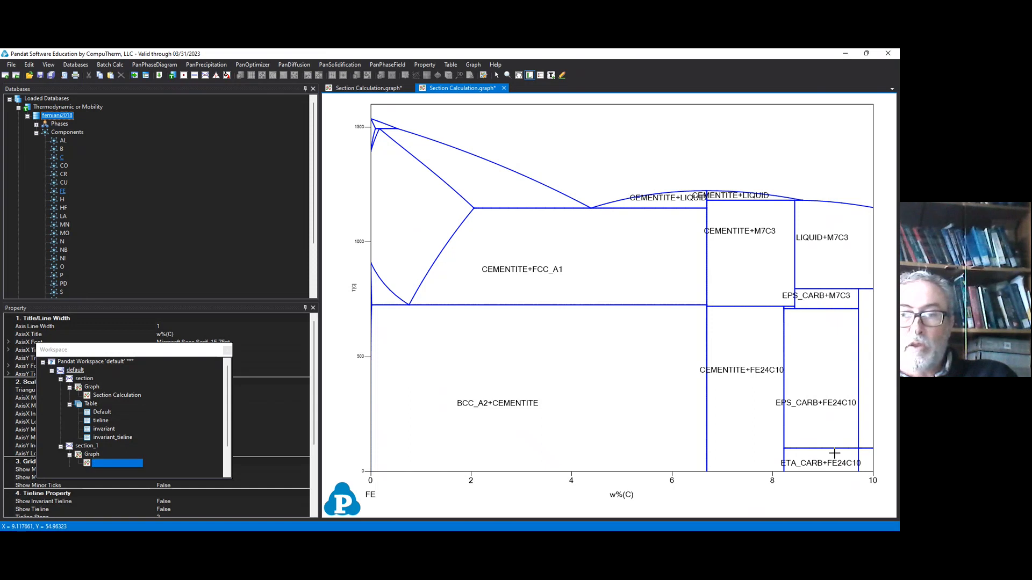
left_click(866, 386)
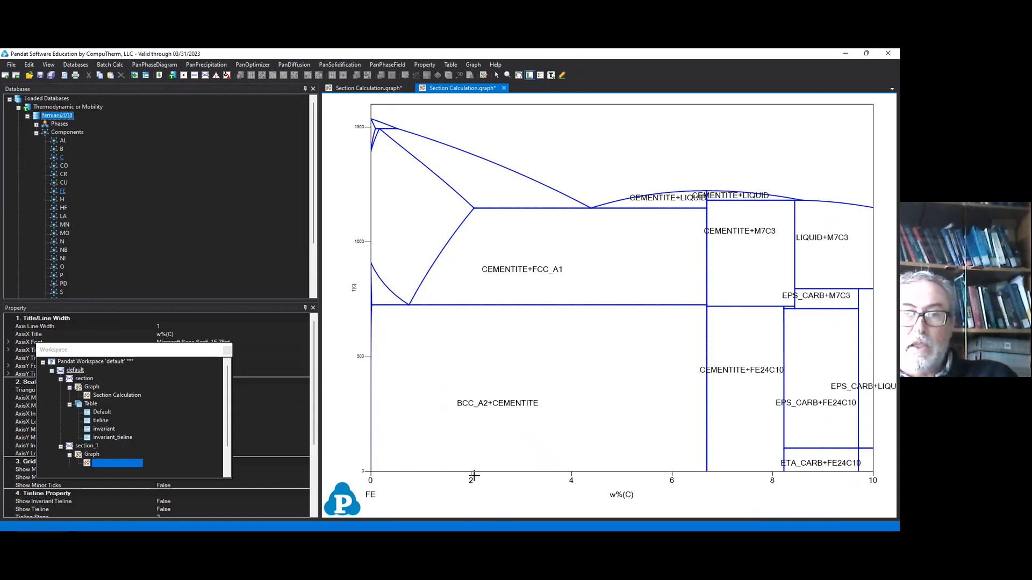
Step: Label the FCC_A1+LIQUID field and the small BCC_A2+FCC_A1 and BCC_A2+LIQUID fields near the pure-iron axis
left_click(484, 175)
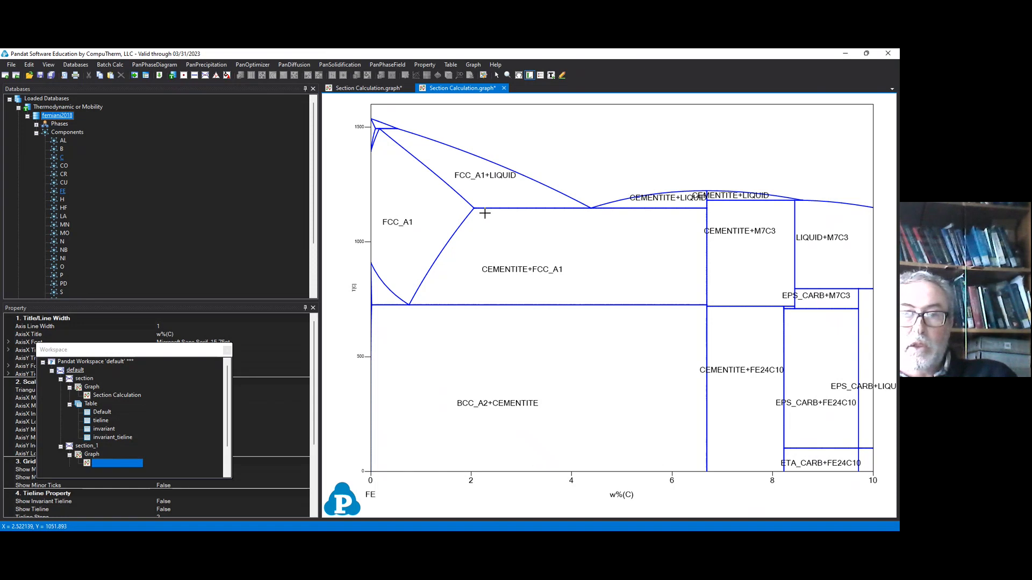
left_click(378, 293)
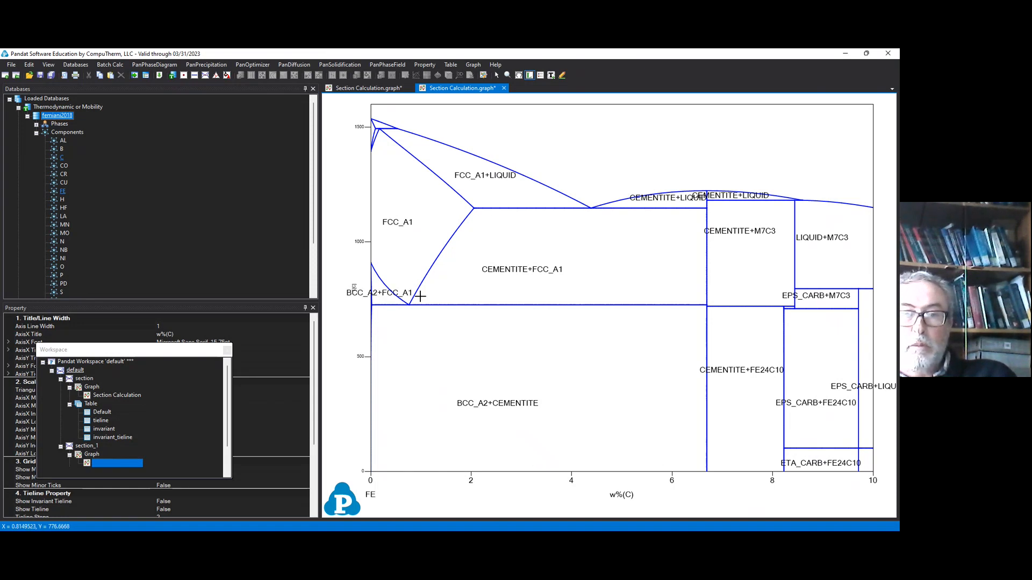
left_click(378, 123)
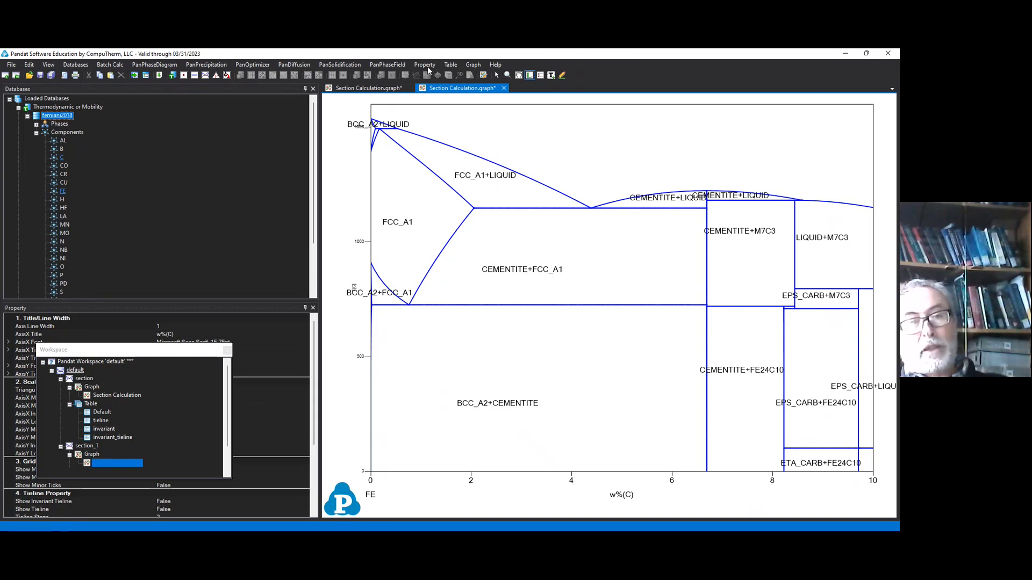
Step: Bring up the graph's Property window and close the floating Workspace window that covers it
left_click(48, 66)
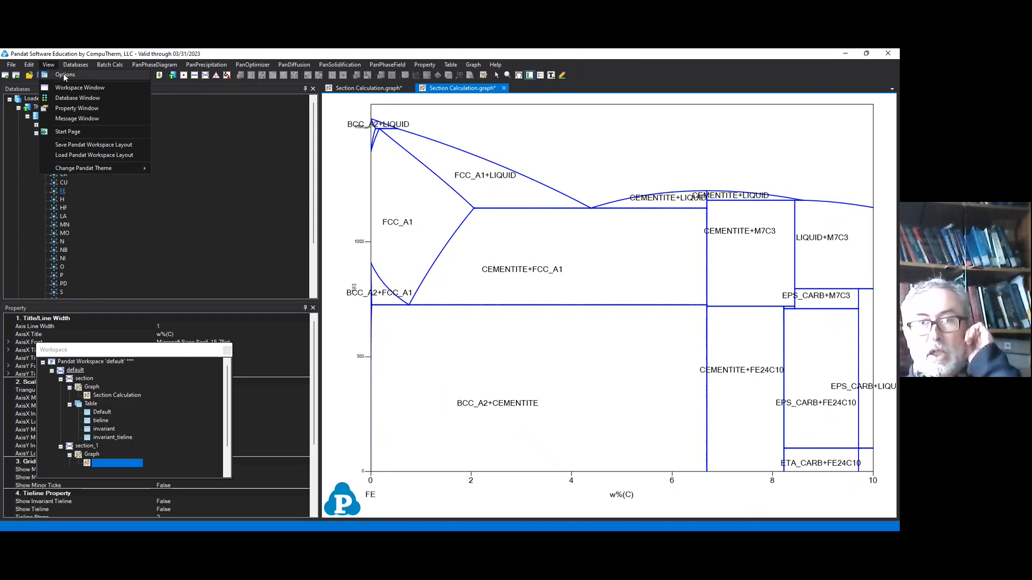
left_click(98, 107)
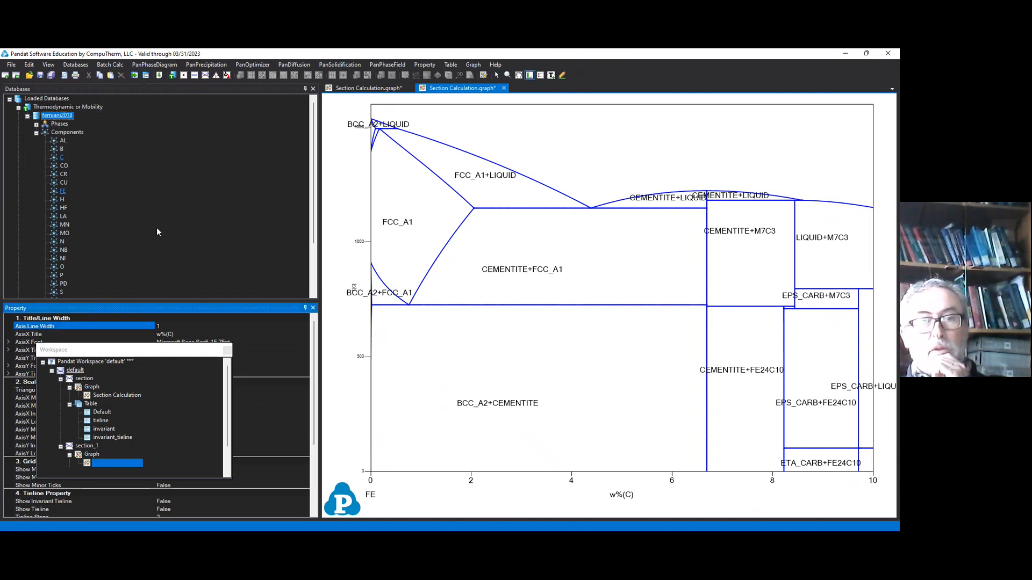
left_click(227, 351)
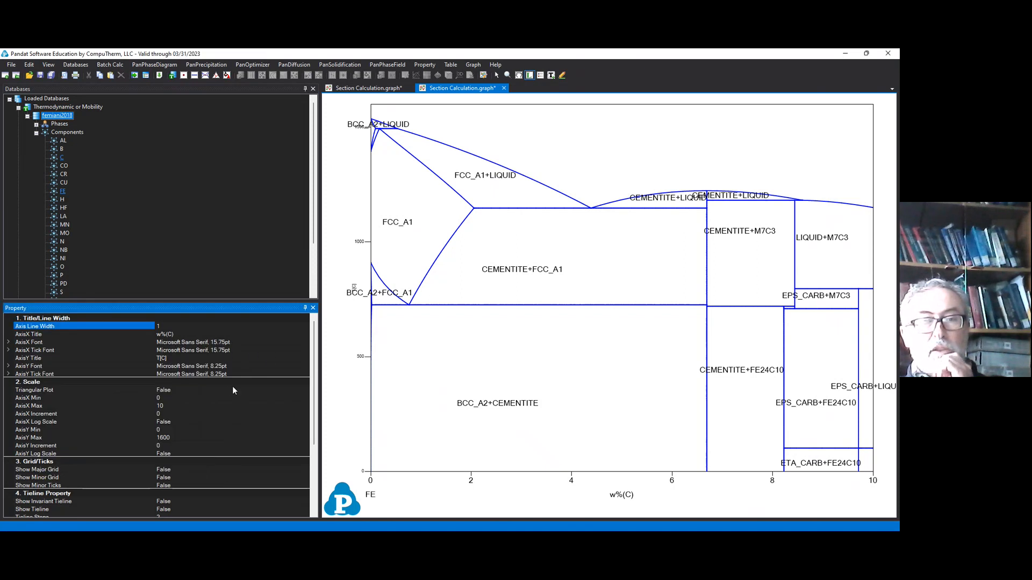
Step: Set the X-axis maximum of the cementite diagram to 2.1 w% C
left_click(184, 414)
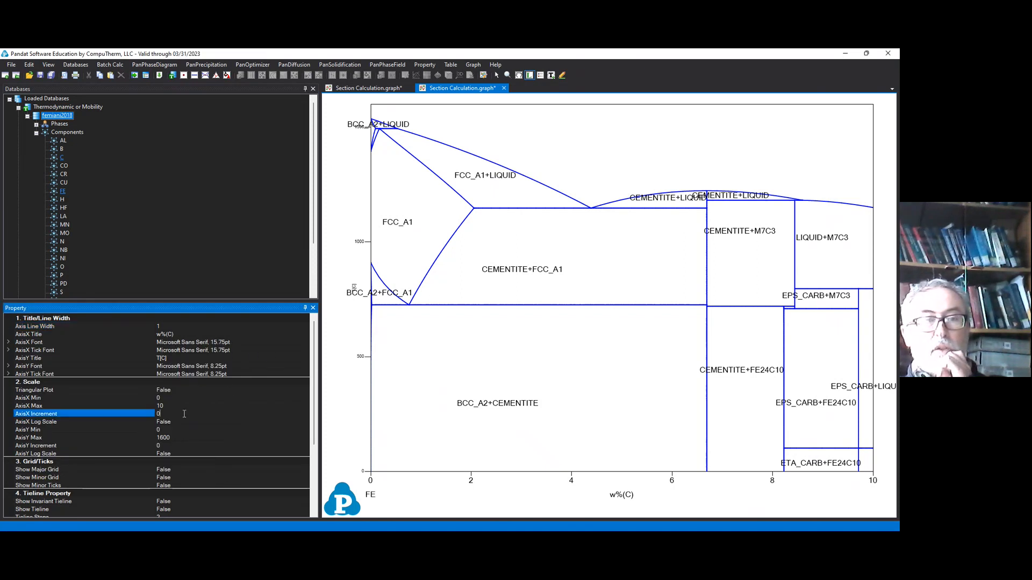
left_click(181, 407)
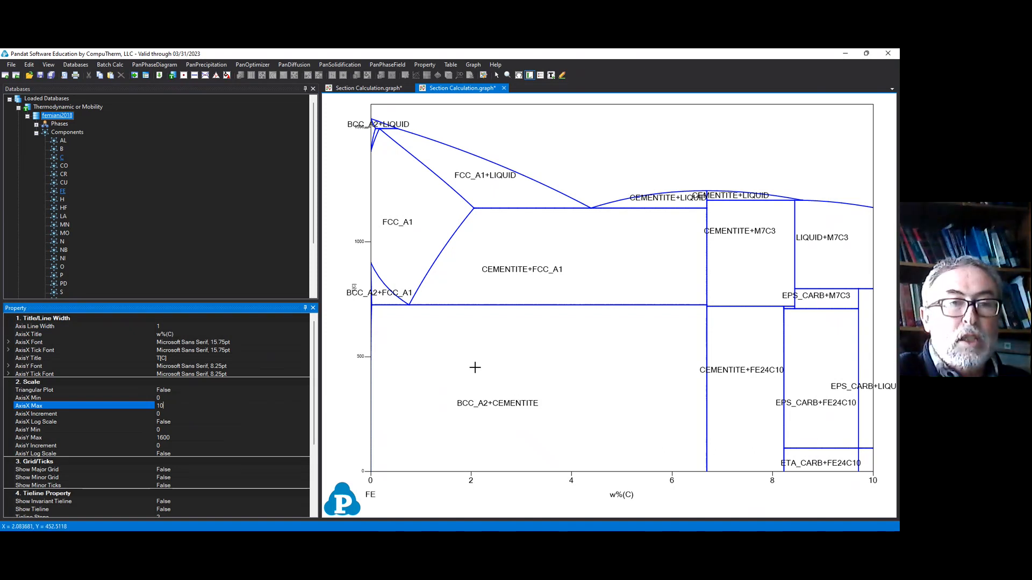
type("2")
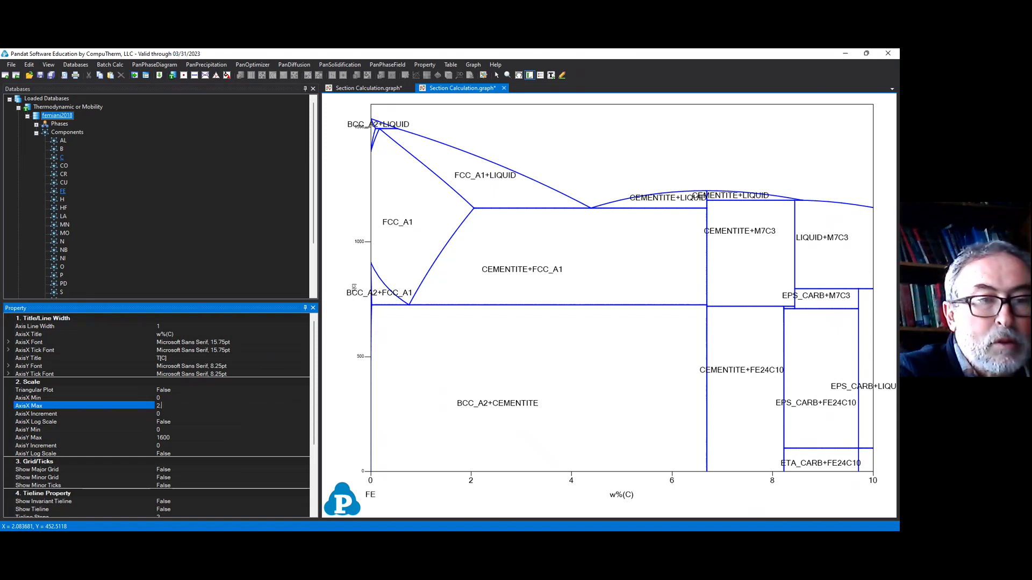
type(".1")
key("Return")
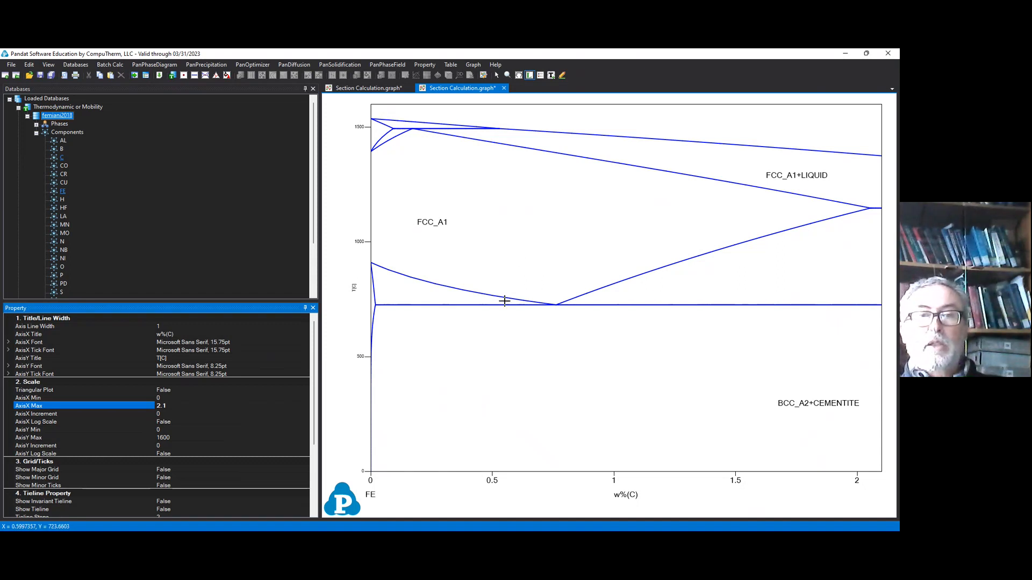
Step: Label the CEMENTITE+FCC_A1 field, both BCC_A2+FCC_A1 fields, and the high-temperature BCC_A2+LIQUID and BCC_A2 fields near the iron axis
left_click(413, 294)
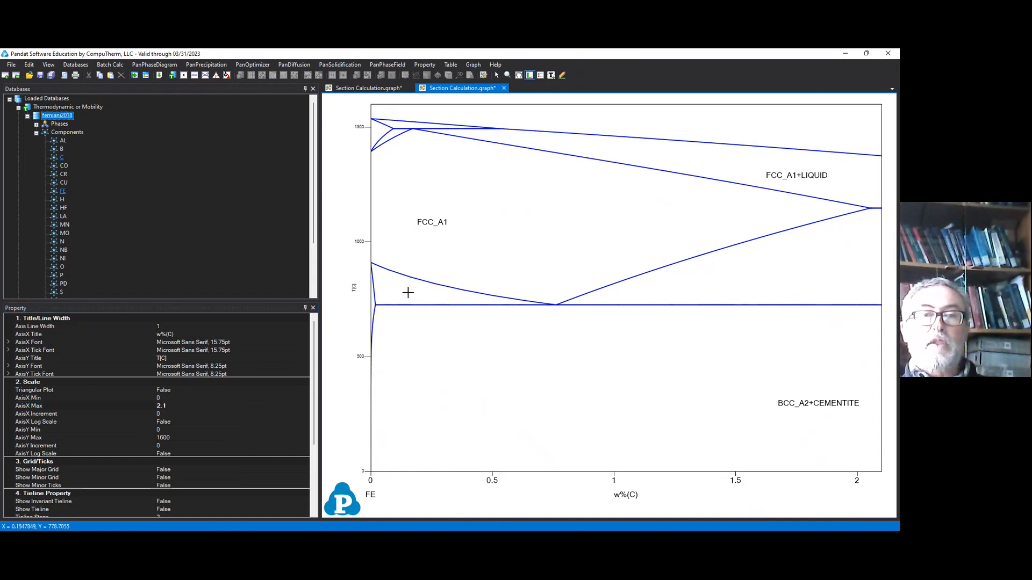
left_click(715, 281)
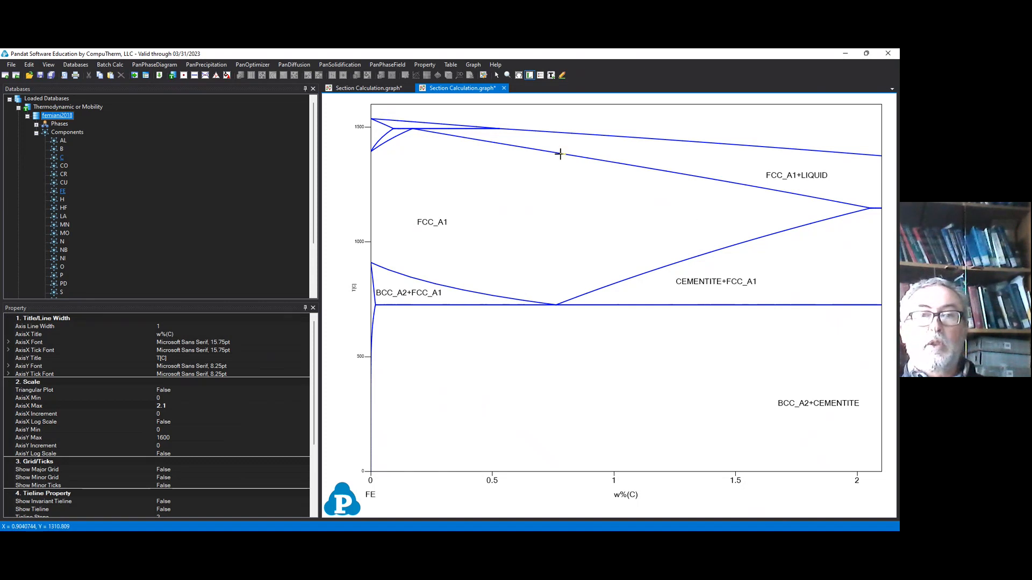
left_click(398, 121)
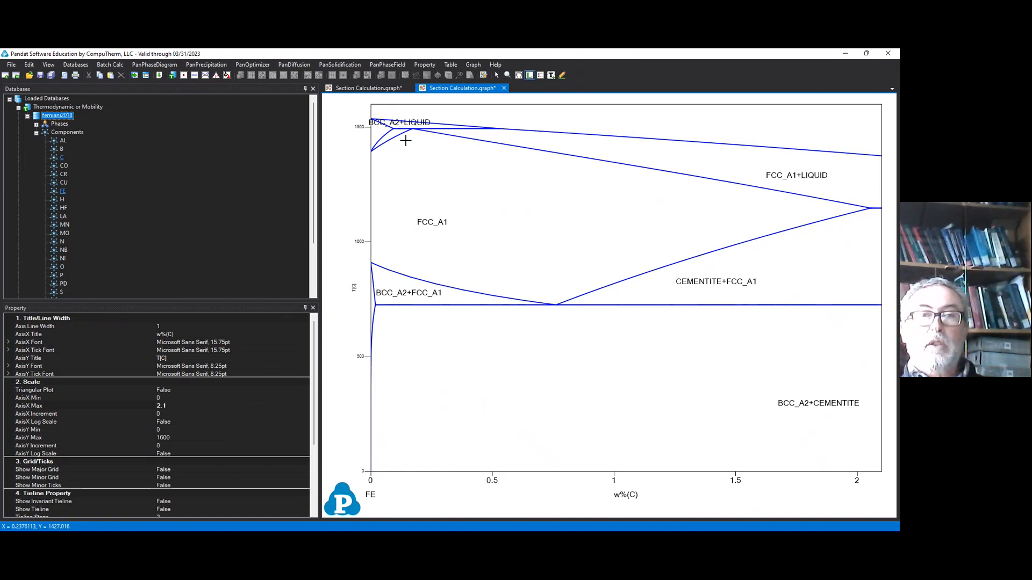
left_click(373, 134)
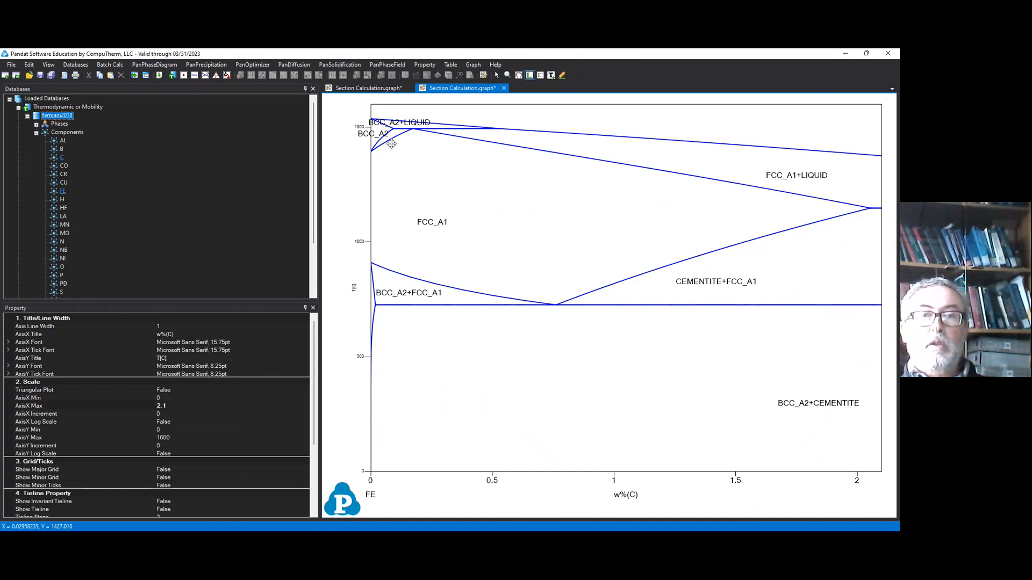
left_click(379, 144)
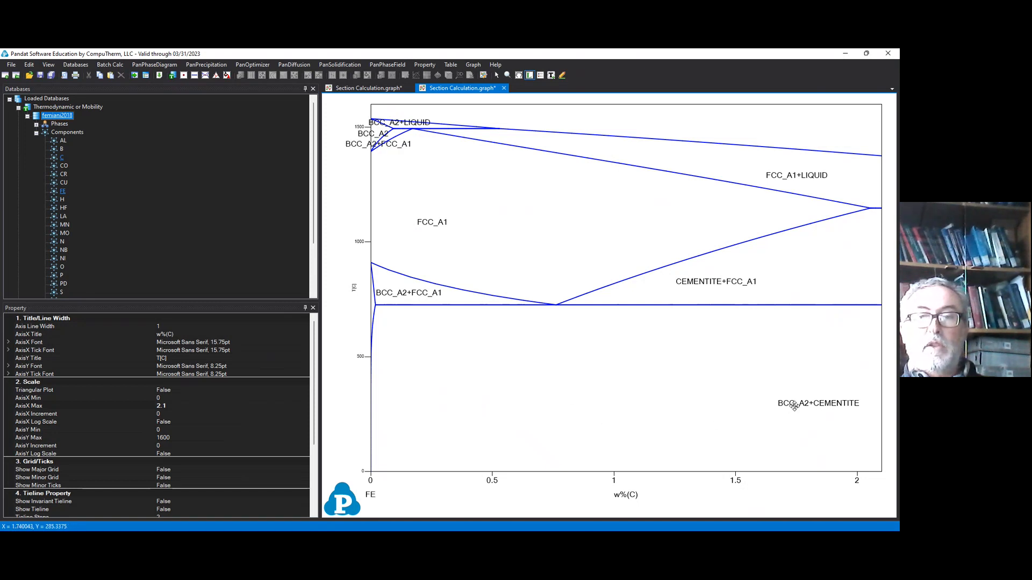
Step: Move the BCC_A2+CEMENTITE and FCC_A1 labels closer to the middle of their fields and label the narrow low-temperature BCC_A2 field
left_click_drag(795, 405, 588, 402)
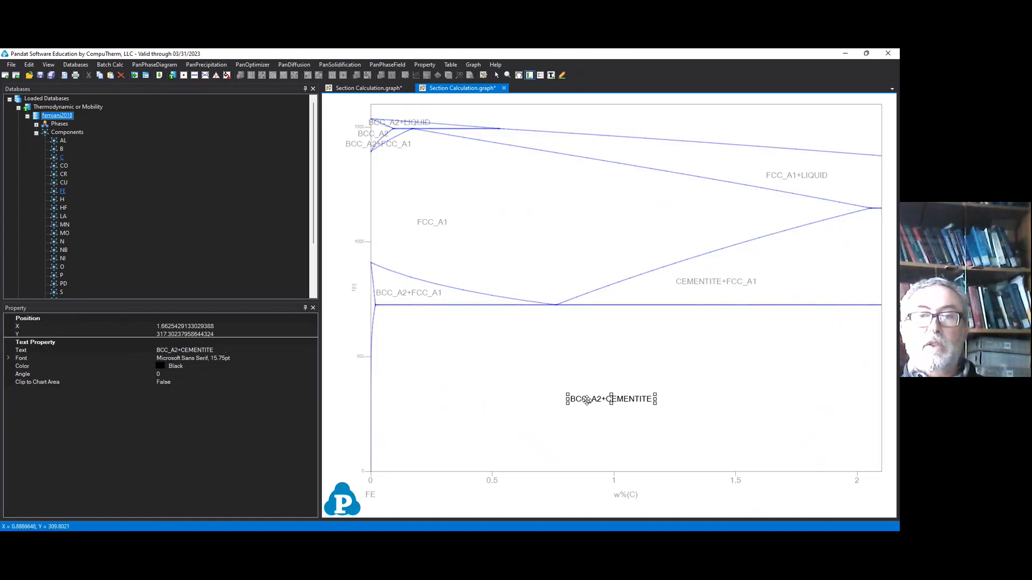
left_click_drag(431, 222, 486, 219)
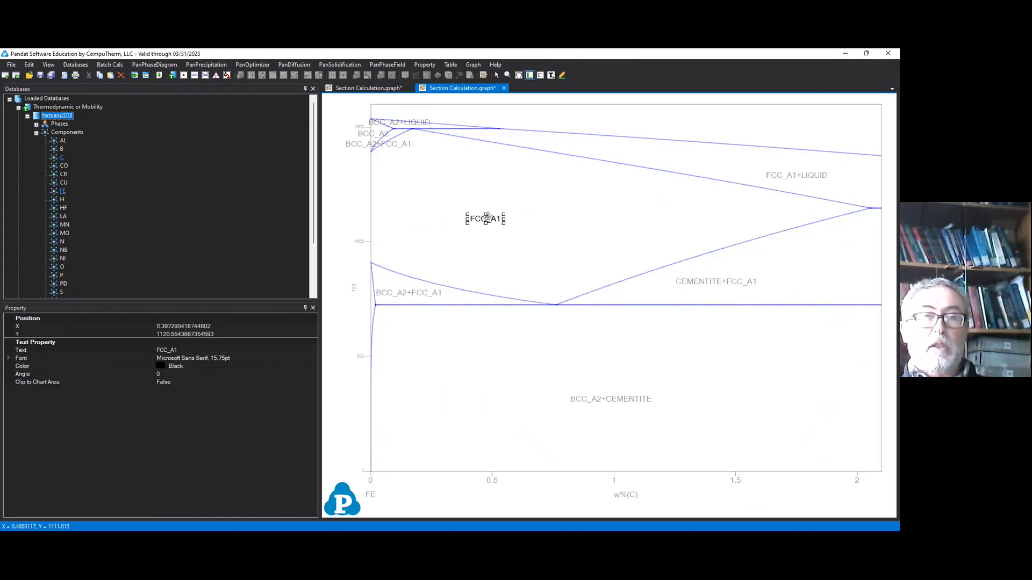
left_click(371, 304)
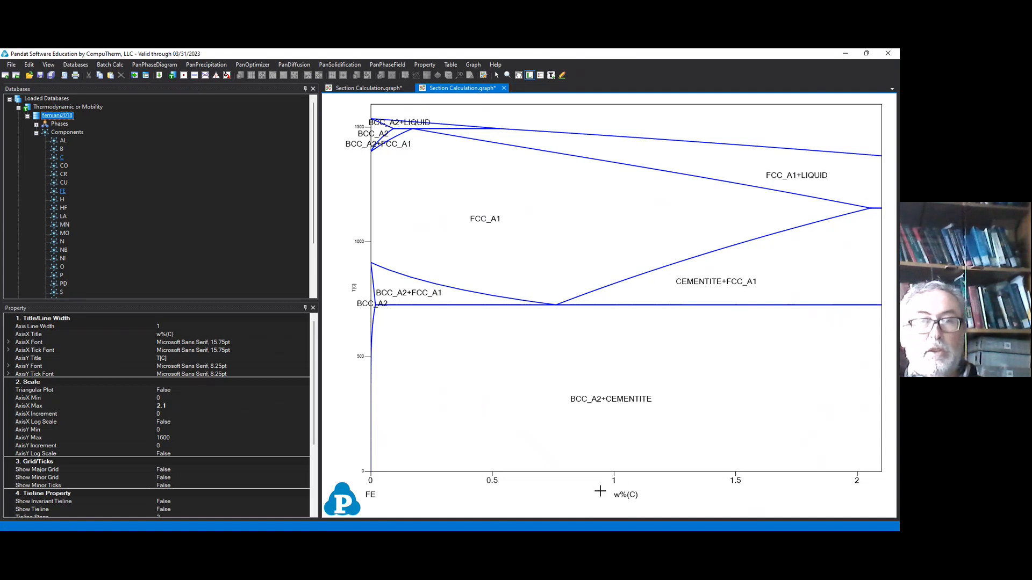
Step: Start a line calculation with a start temperature of 20 °C and an end temperature of 1520 °C
left_click(194, 75)
left_click(390, 230)
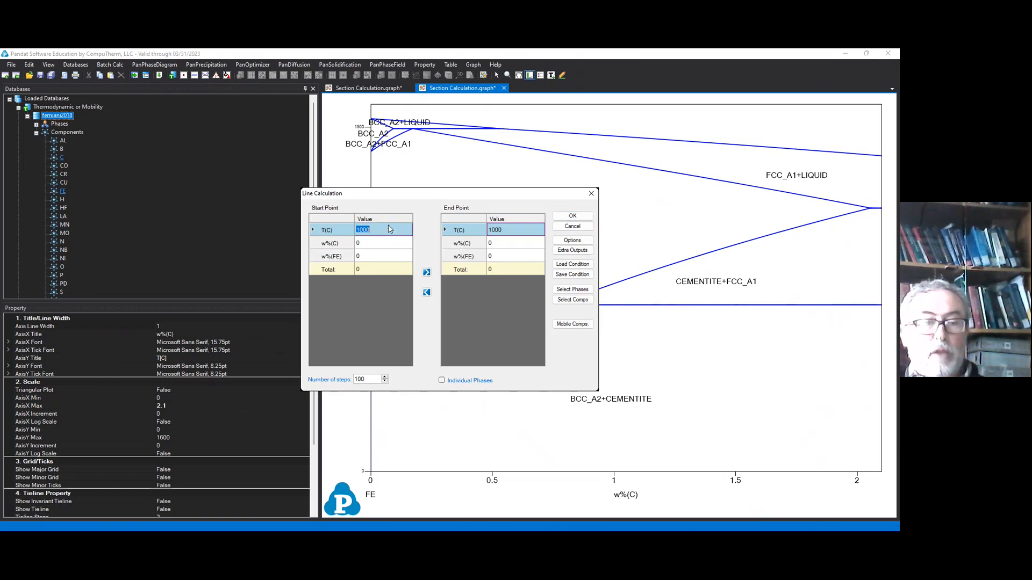
type("20")
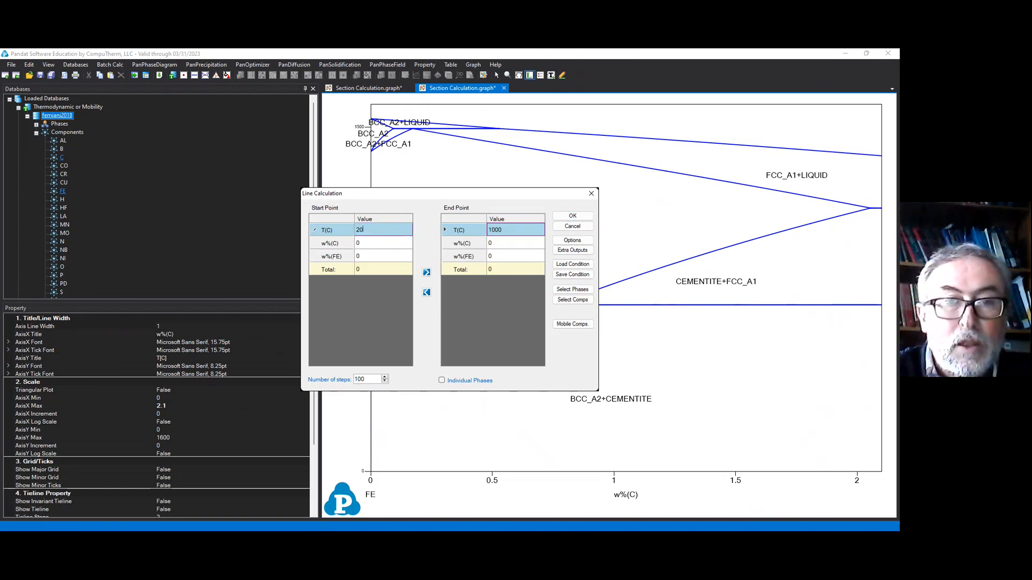
left_click(512, 230)
type("14")
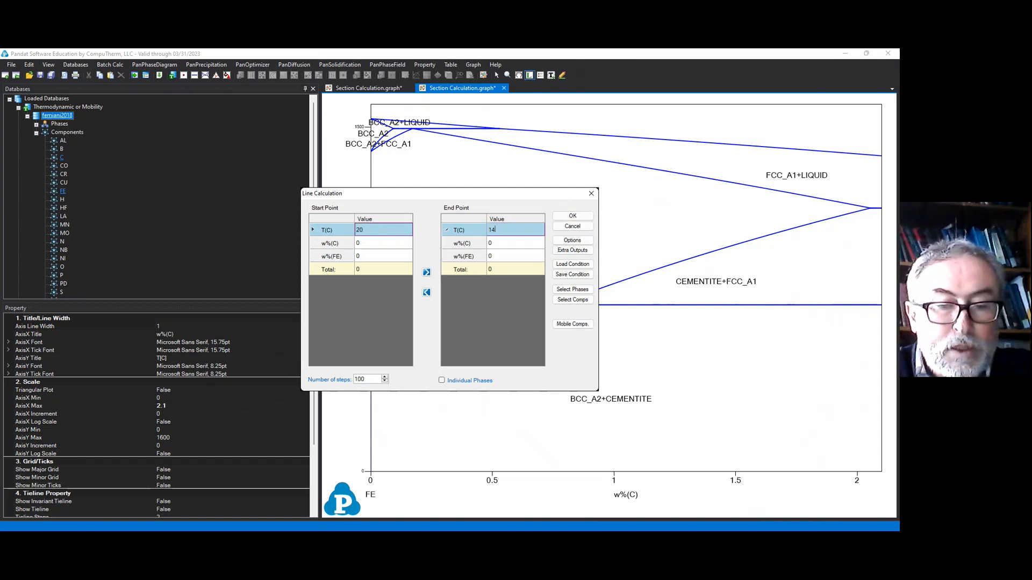
type("5")
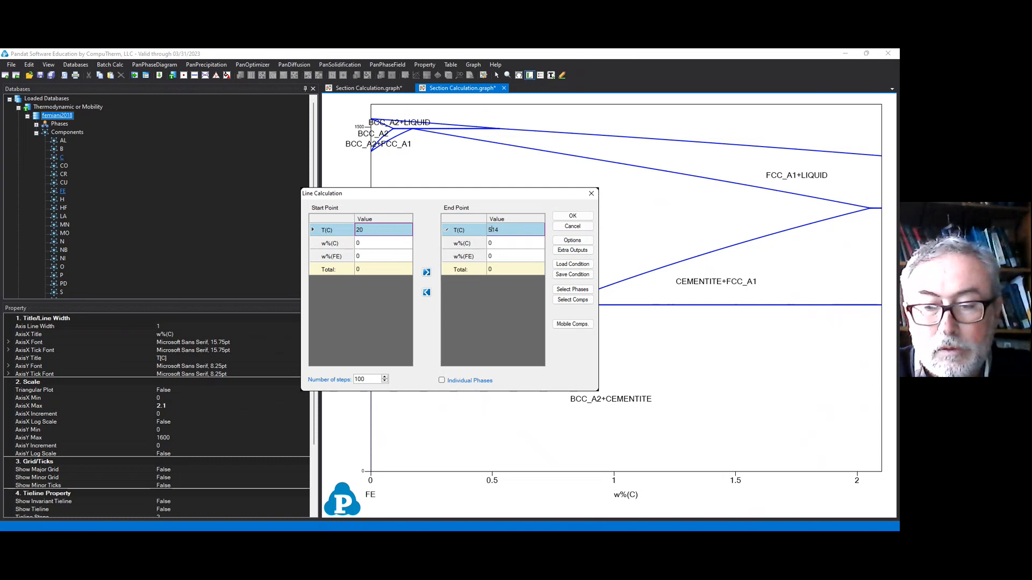
key("Right")
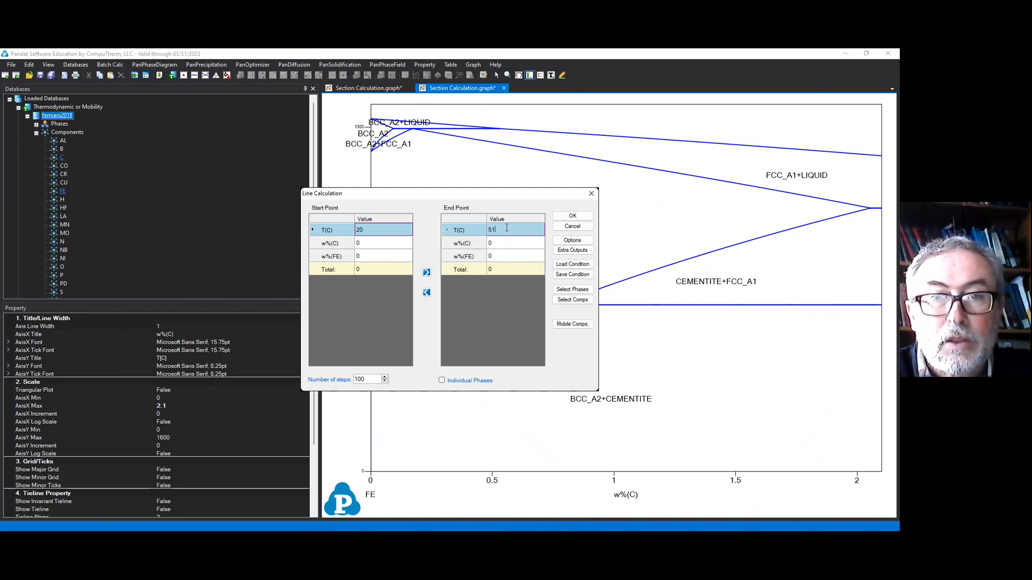
key("BackSpace")
key("BackSpace")
type("1520")
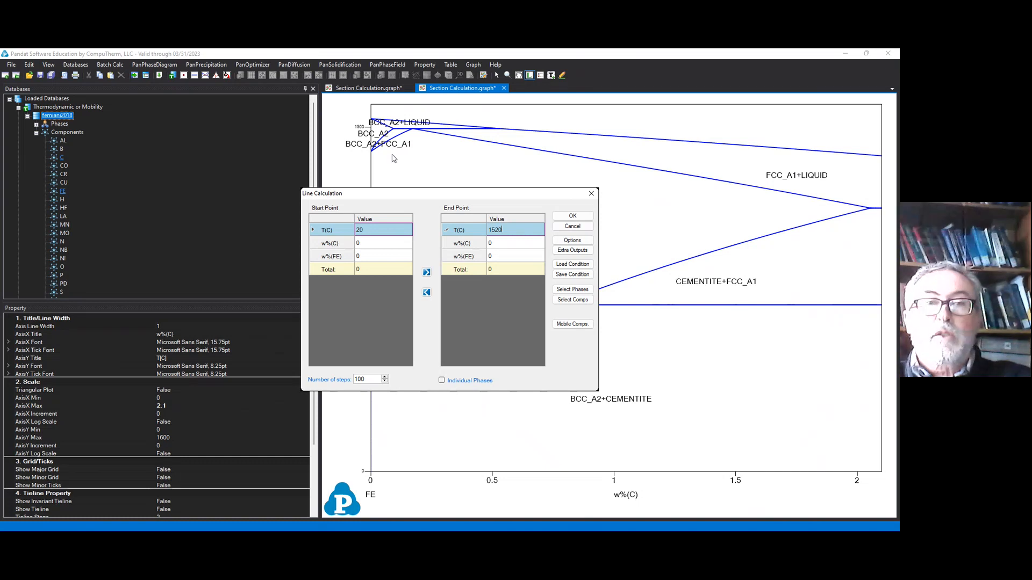
Step: Set both the start and end compositions to 1 w% C, with iron as the remainder
left_click(394, 246)
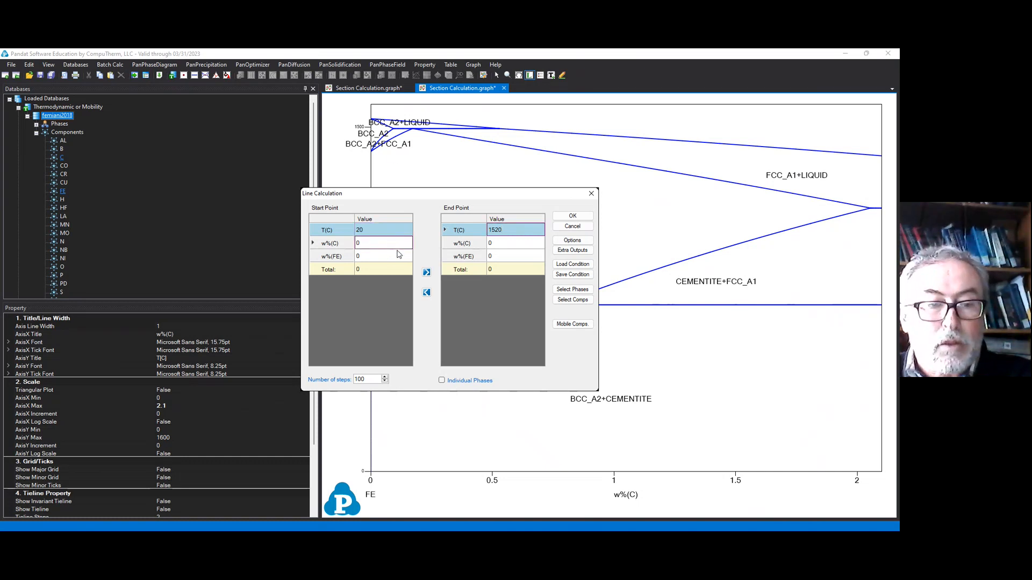
left_click(397, 250)
key("BackSpace")
type("1")
left_click(512, 247)
type("1")
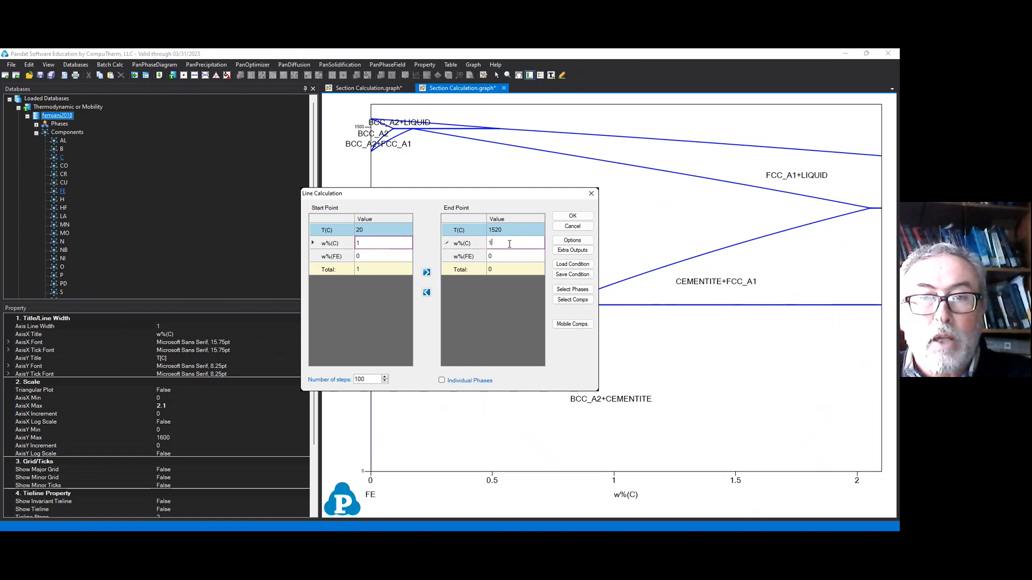
left_click(393, 259)
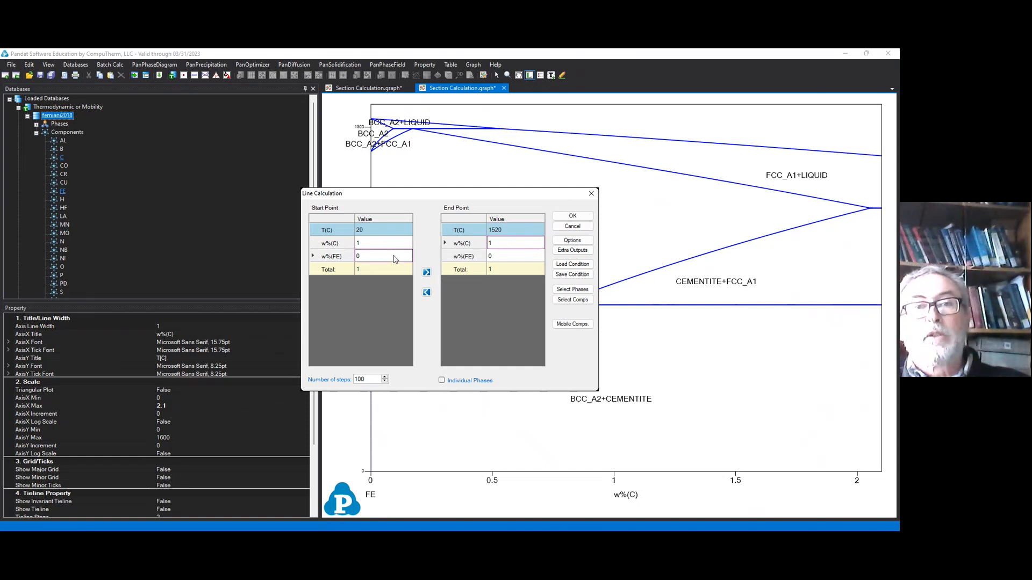
left_click(395, 257)
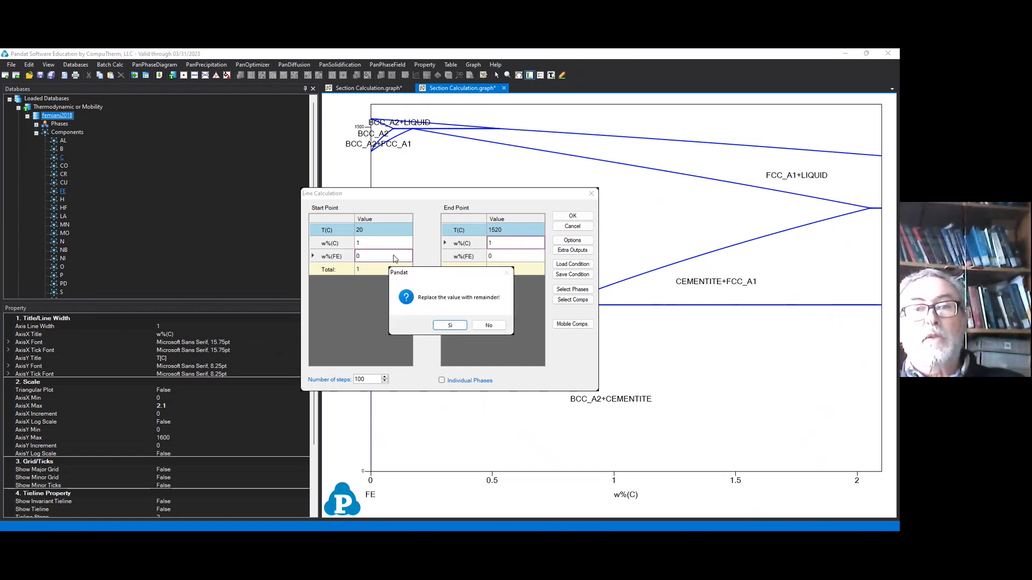
left_click(449, 325)
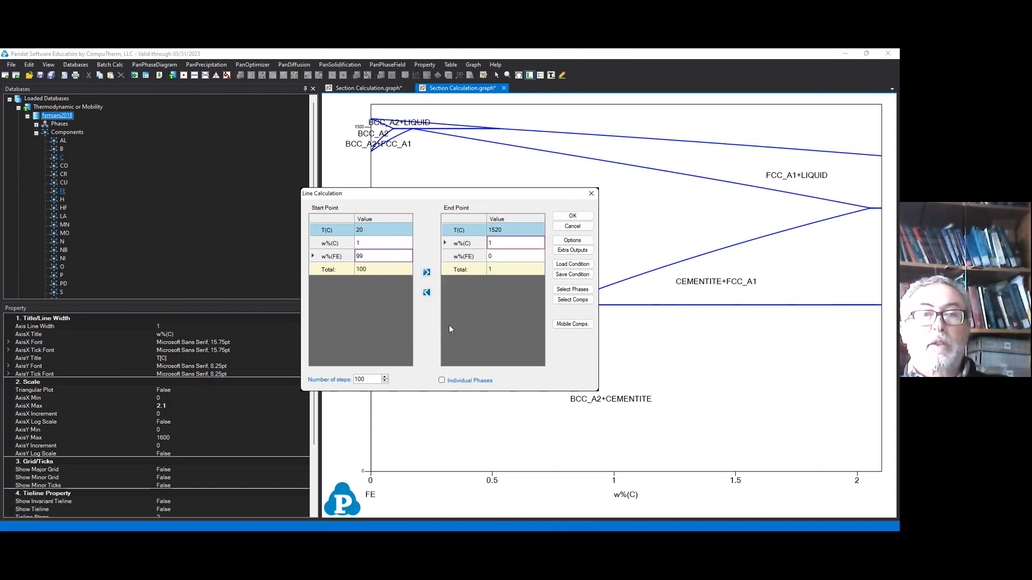
left_click(499, 260)
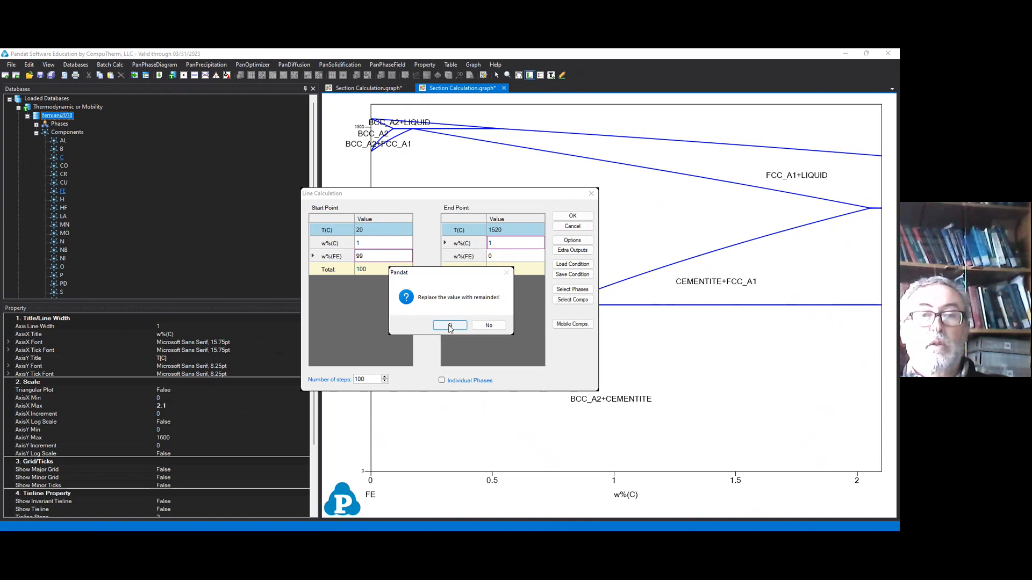
left_click(450, 326)
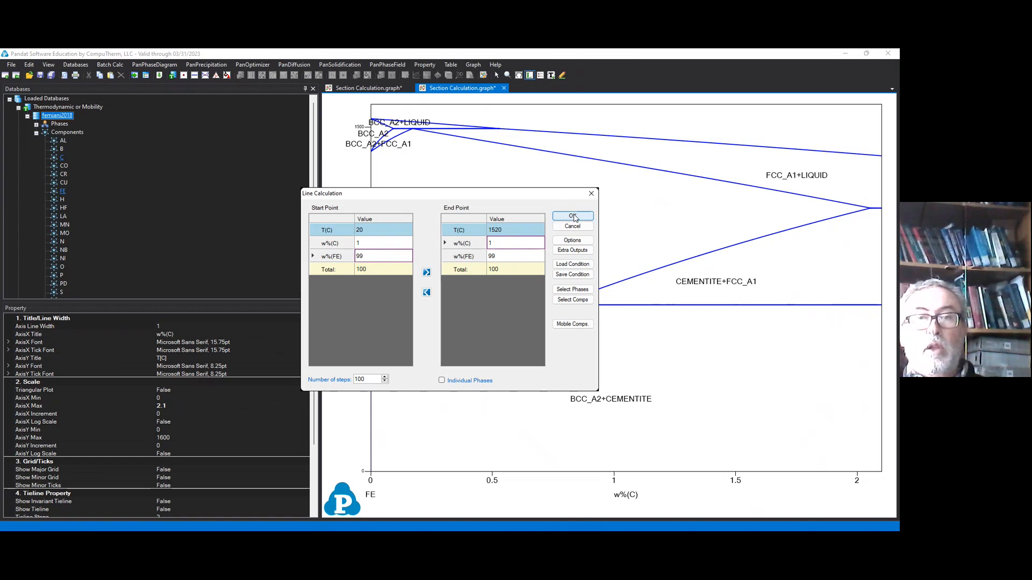
Step: Check that DIAMOND_A4 and GRAPHITE are suspended and run the line calculation
left_click(575, 290)
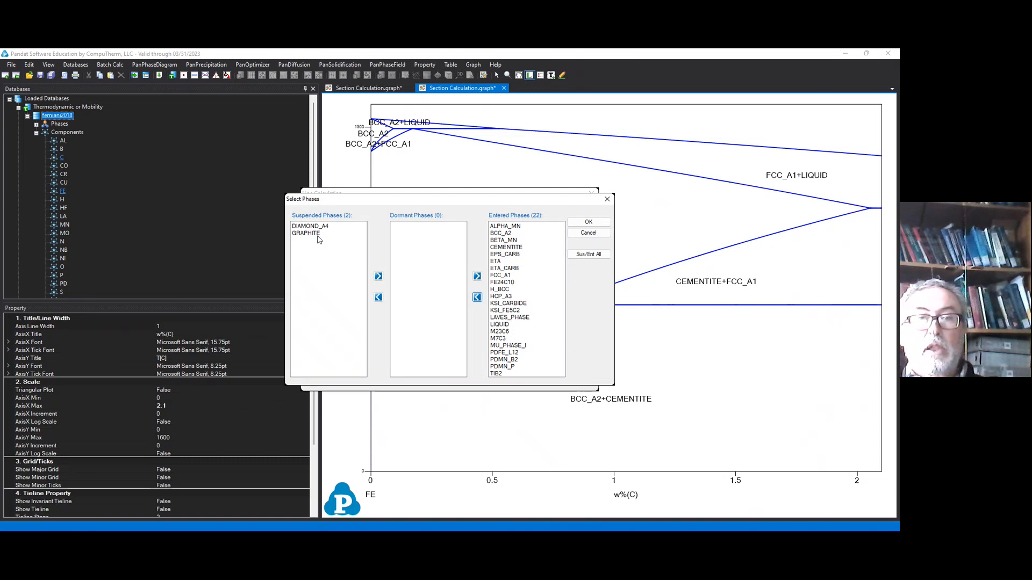
left_click(594, 224)
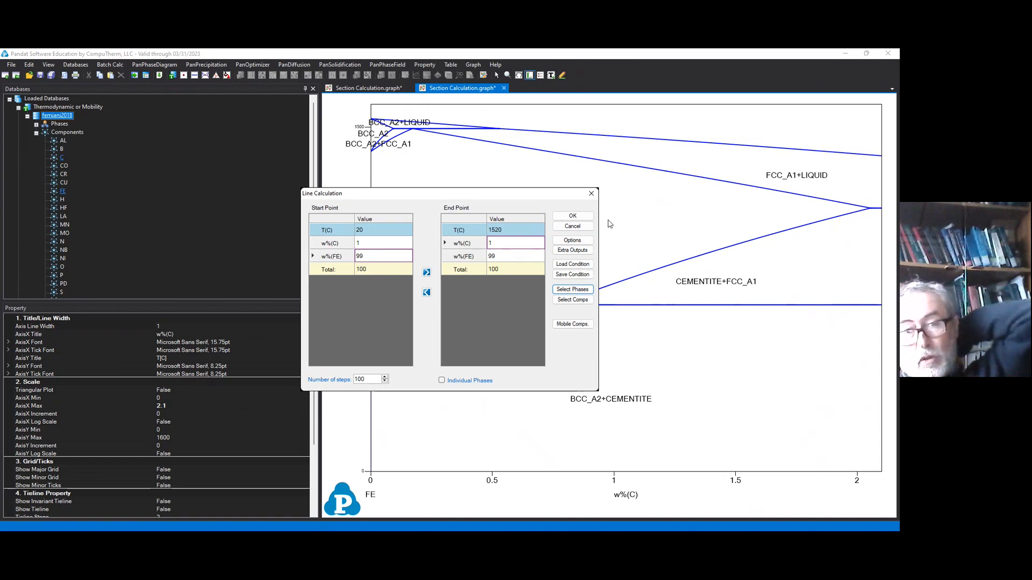
left_click(573, 217)
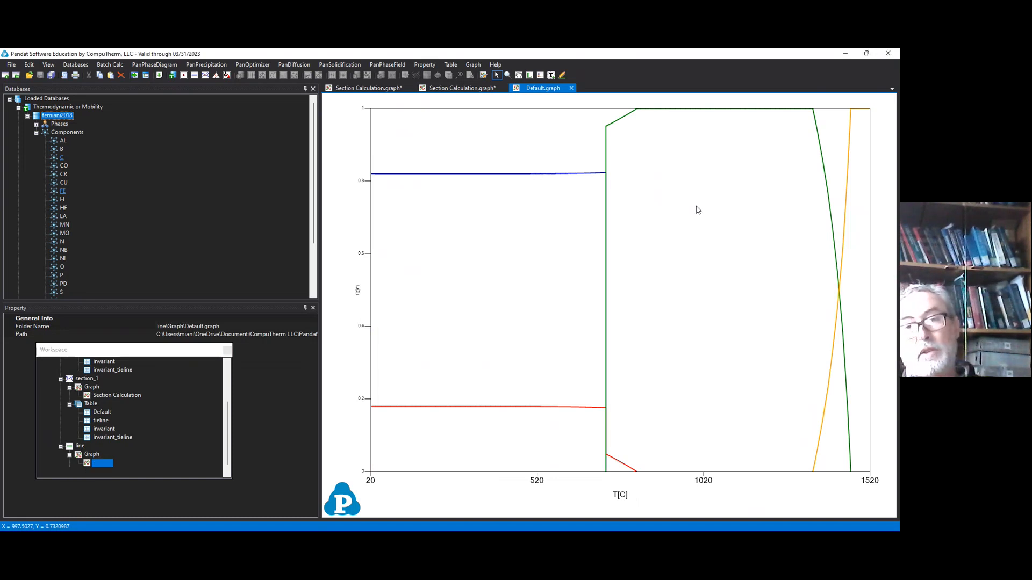
Step: Add a legend to the graphite-free phase fraction graph and move it into the empty area clear of the curves
right_click(697, 209)
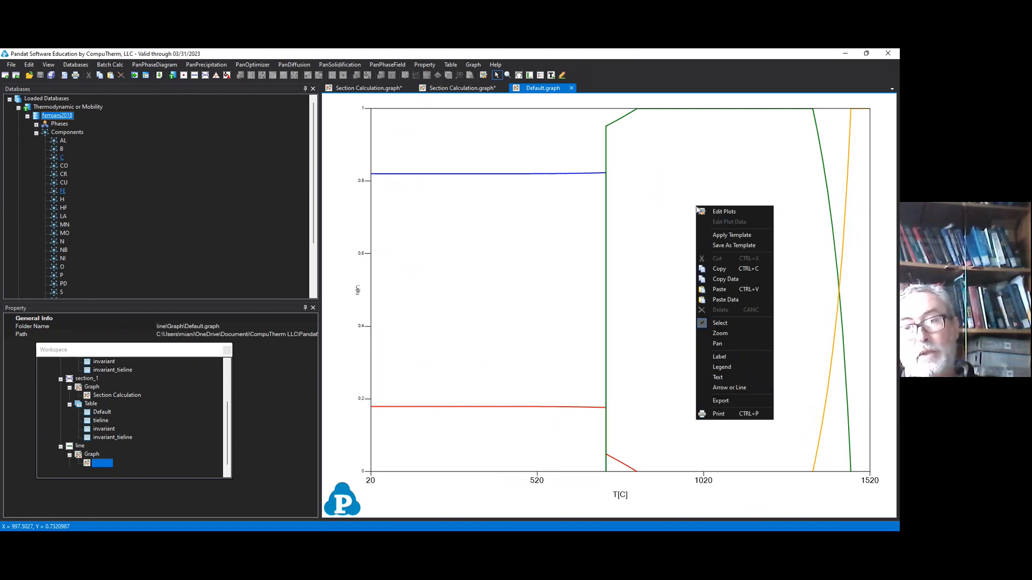
left_click(722, 367)
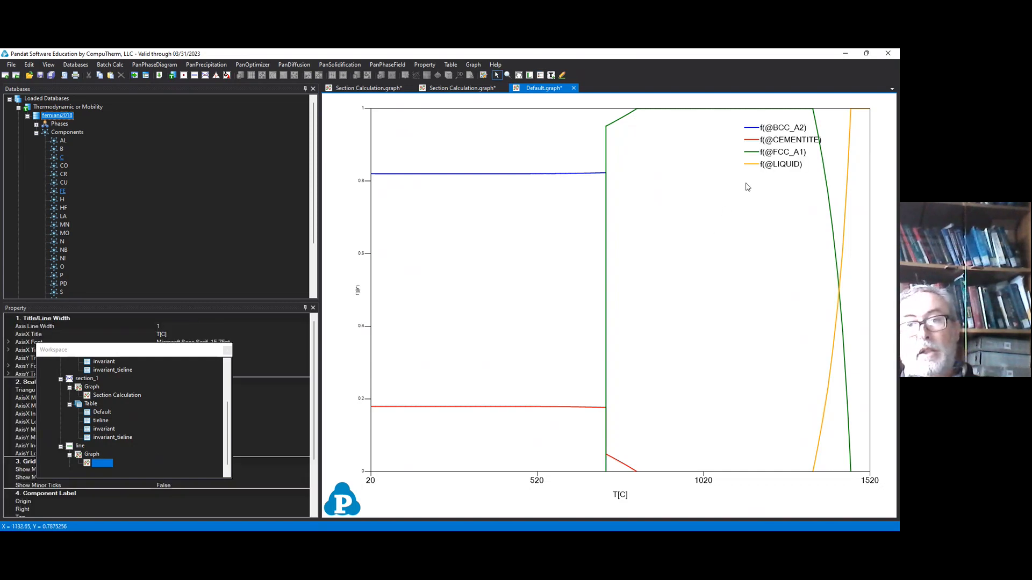
left_click_drag(760, 176, 697, 214)
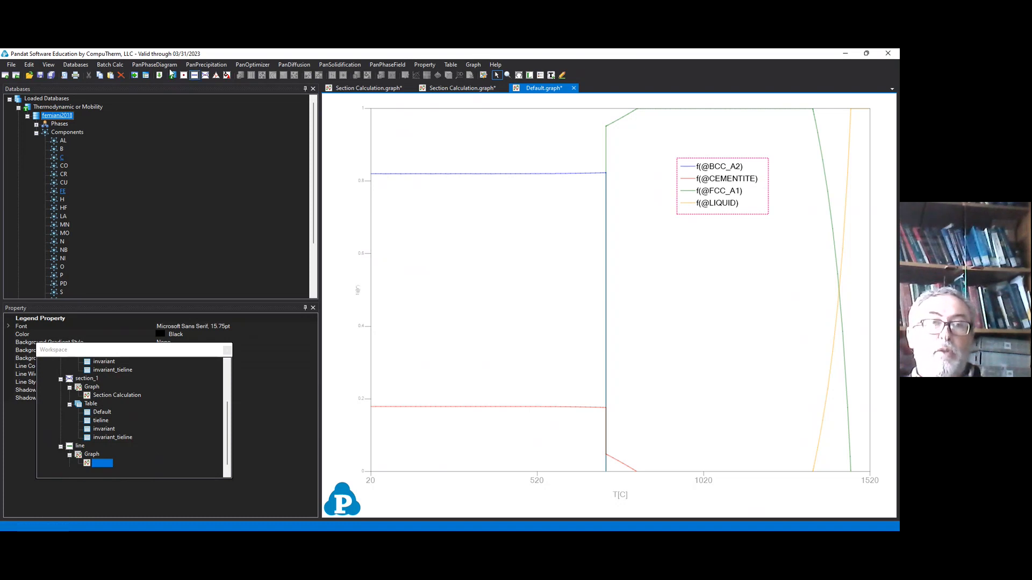
Step: Run the 1 w% C line calculation again with DIAMOND_A4 and GRAPHITE moved to the entered phases
left_click(194, 76)
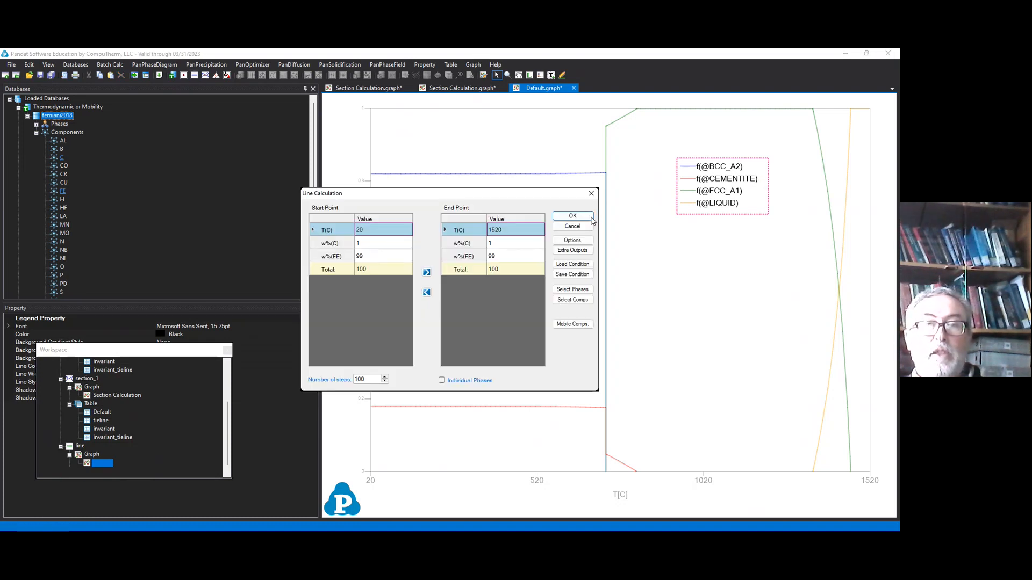
left_click(572, 289)
left_click_drag(333, 228, 332, 249)
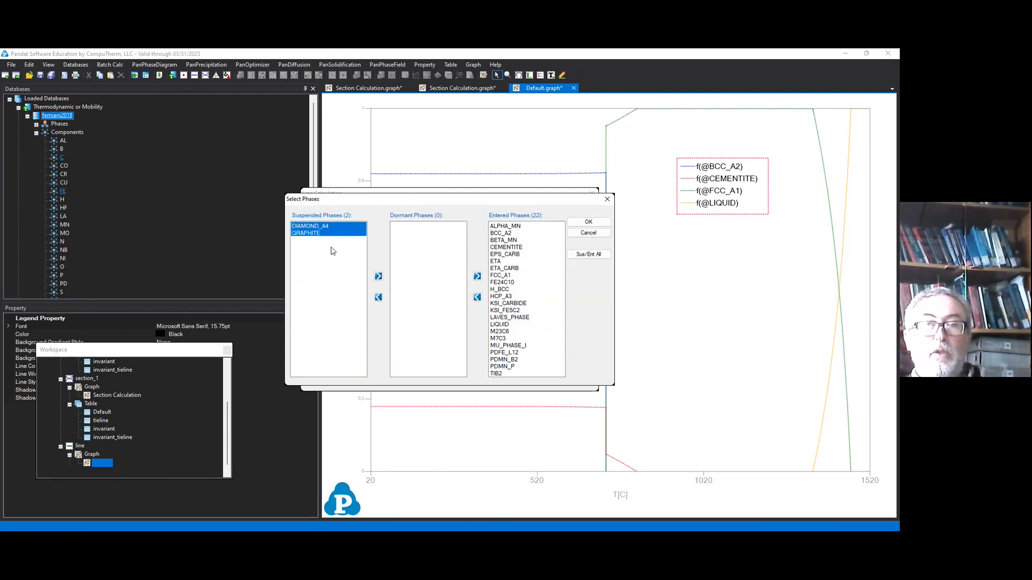
left_click(378, 276)
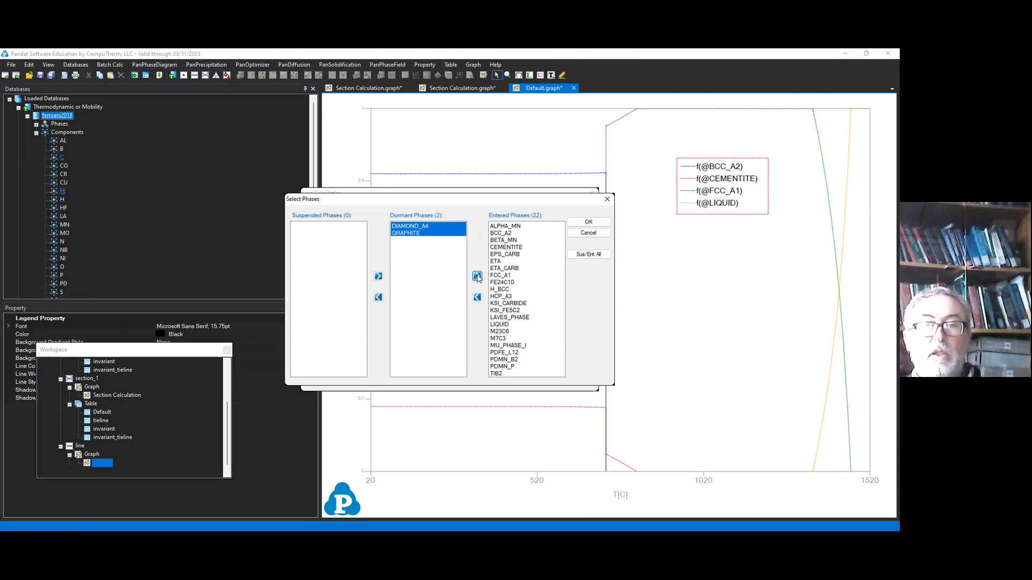
left_click(476, 276)
left_click(588, 222)
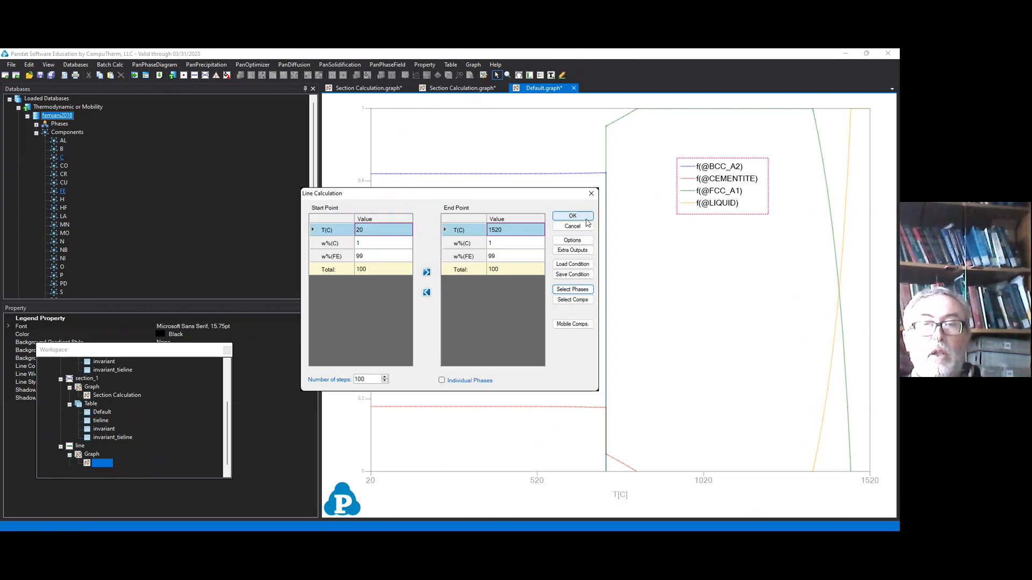
left_click(588, 219)
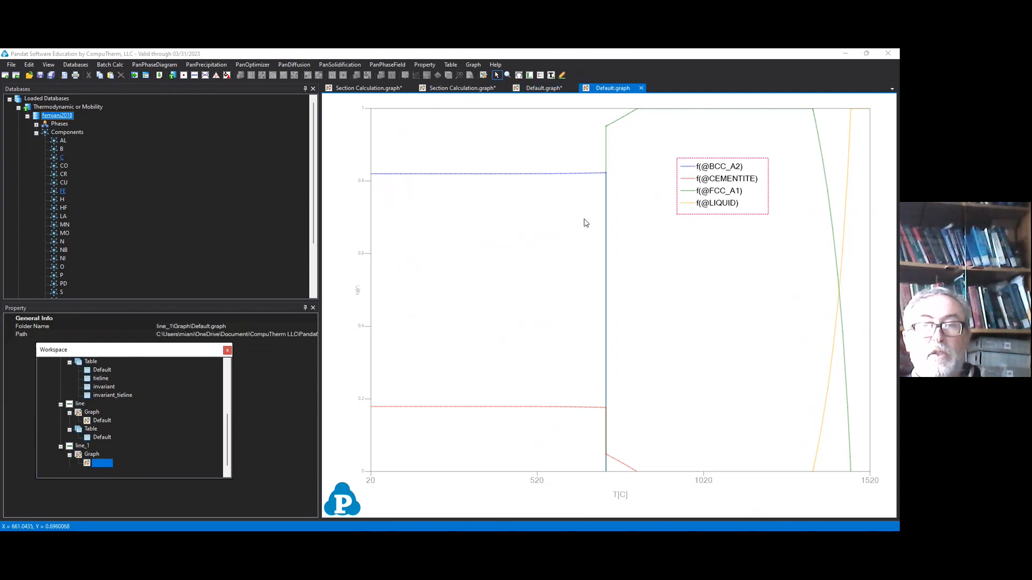
Step: Add a legend to the new phase fraction graph that includes graphite and move it clear of the FCC_A1 curve
right_click(707, 226)
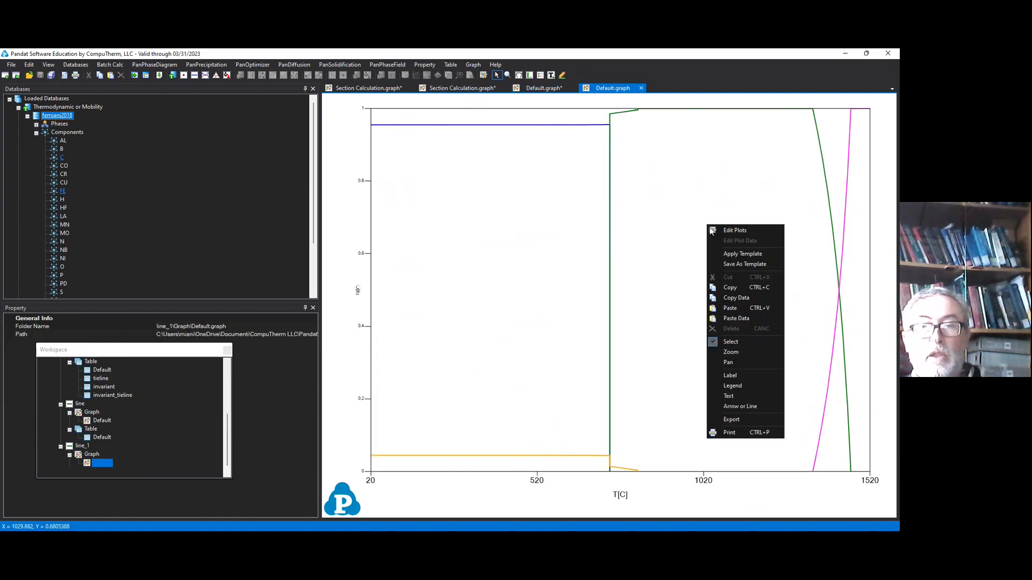
left_click(748, 385)
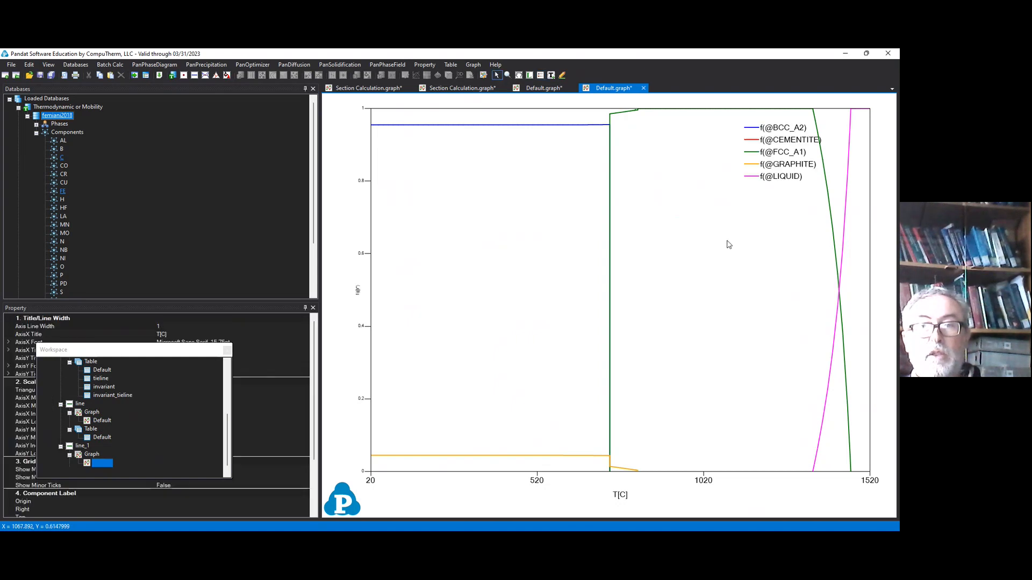
left_click_drag(765, 171, 713, 195)
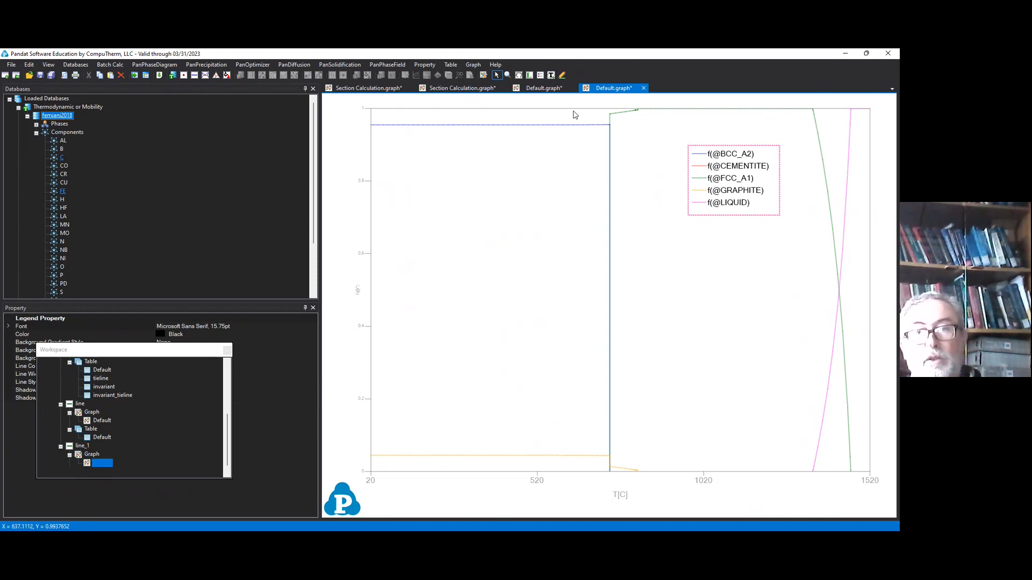
Step: Compare the two phase fraction graphs and set up a solidification simulation with 1 w% C and 99 w% FE
left_click(538, 87)
left_click(589, 89)
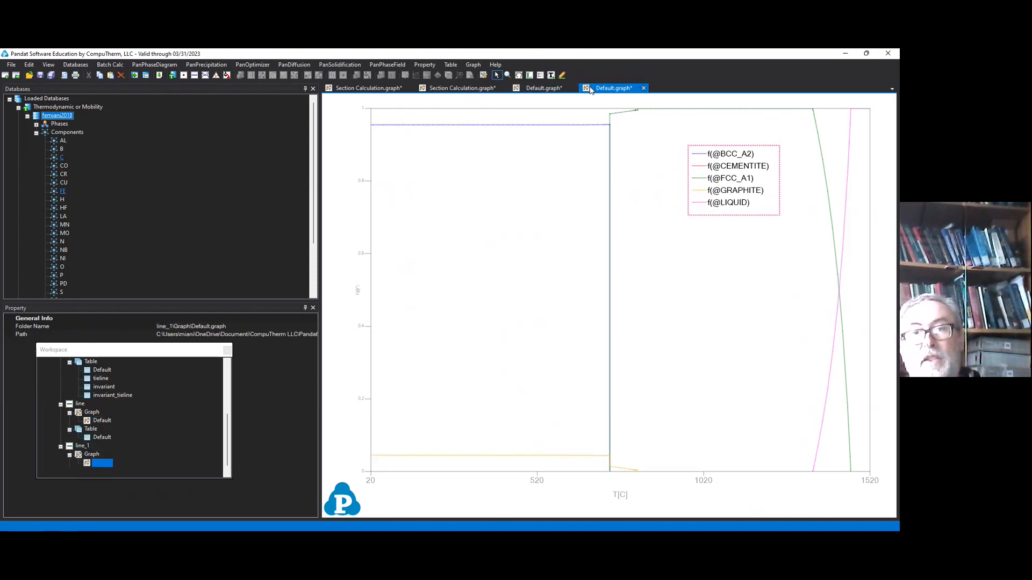
left_click(226, 76)
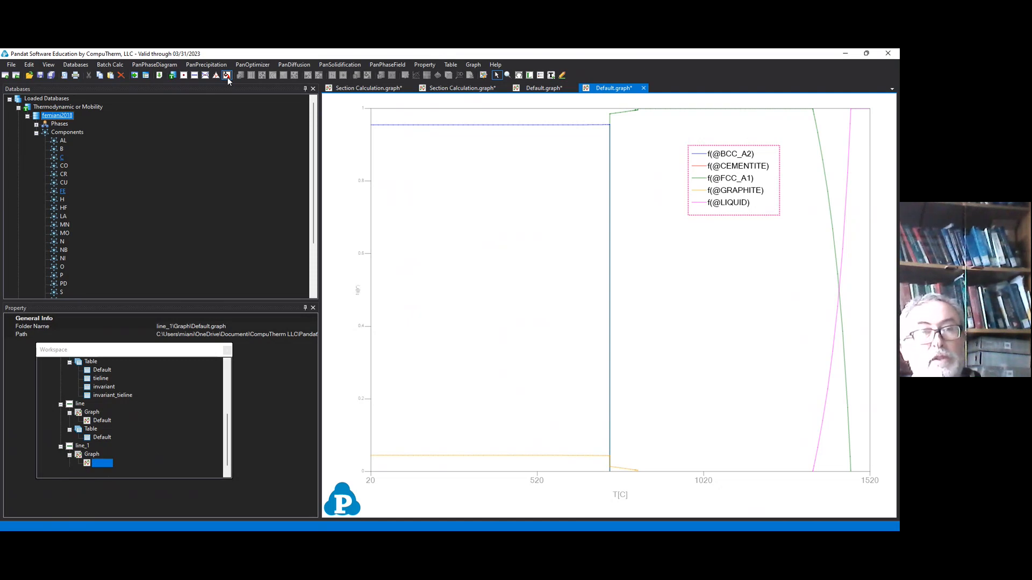
left_click(227, 78)
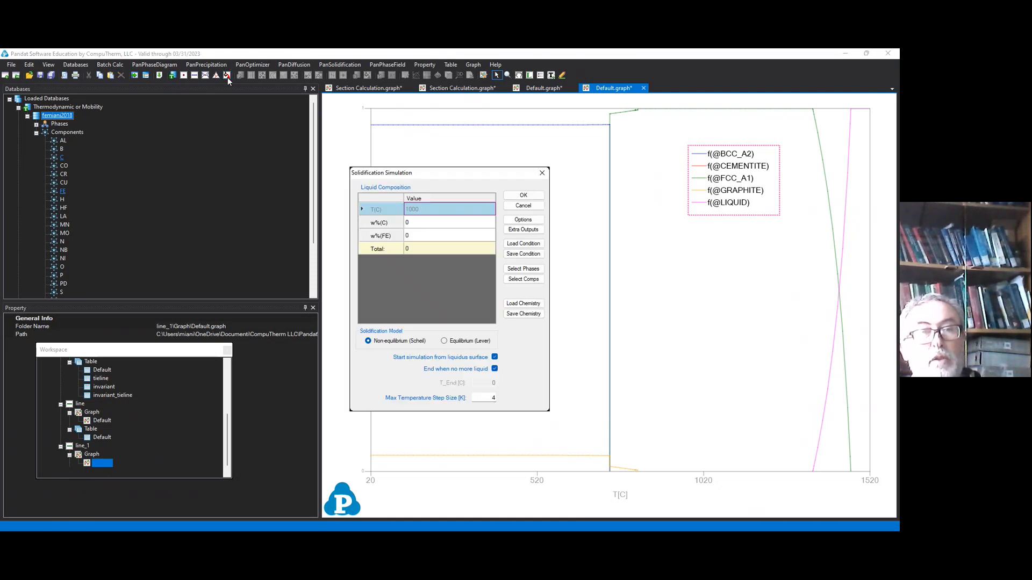
left_click(457, 225)
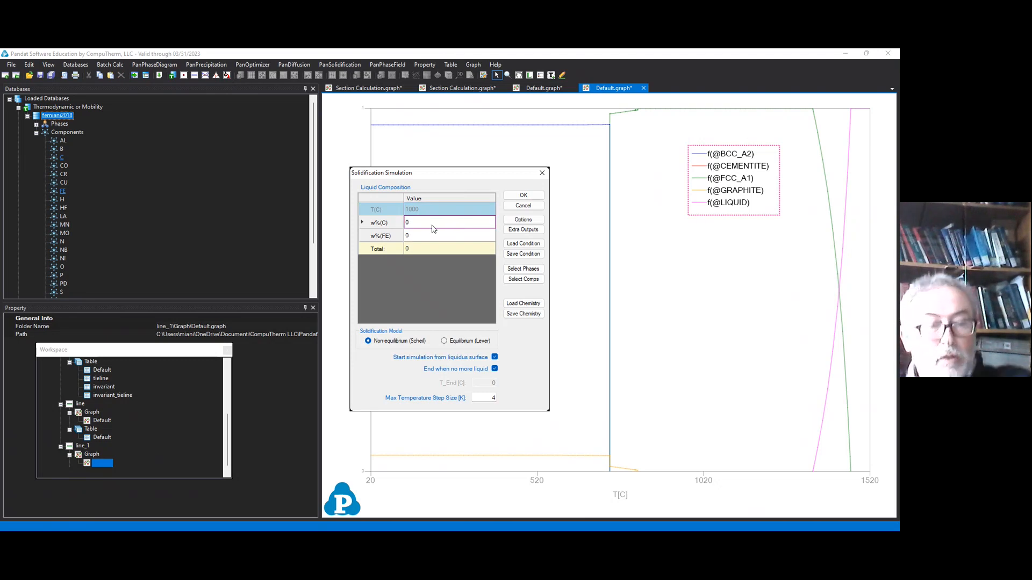
type("1")
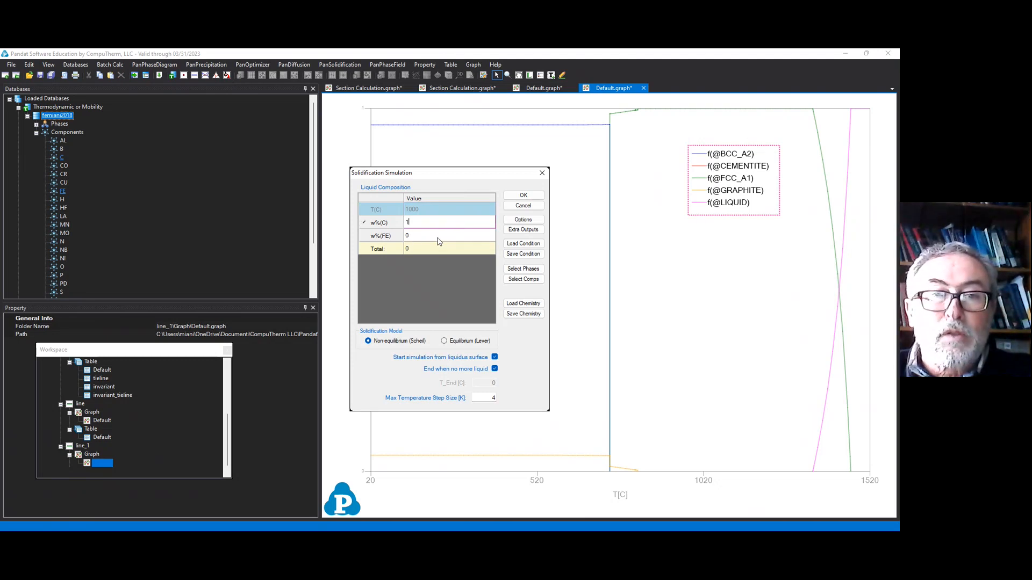
left_click(437, 237)
type("99")
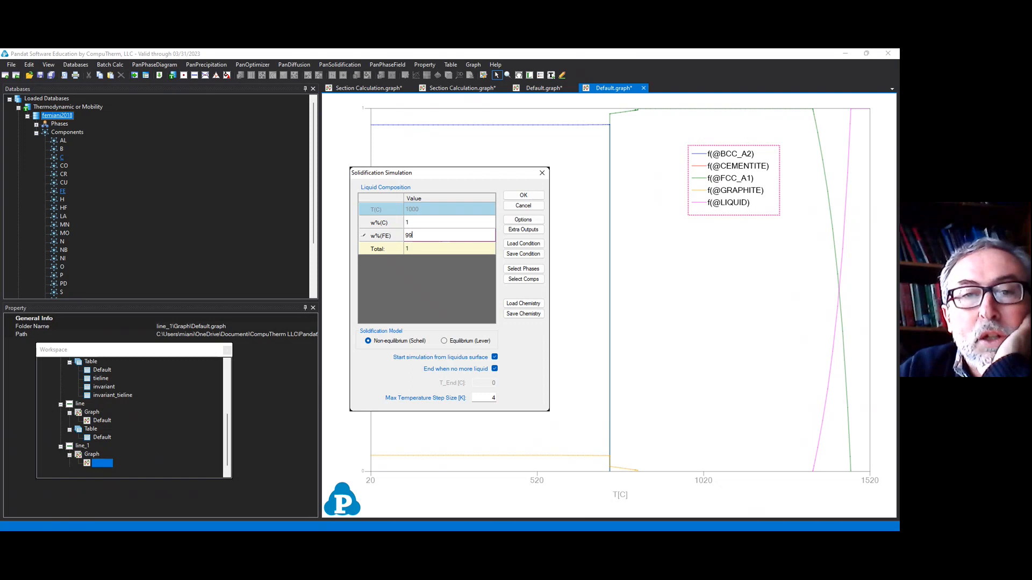
Step: Suspend DIAMOND_A4 and GRAPHITE and run the solidification simulation with the Non-equilibrium (Scheil) model
left_click(537, 273)
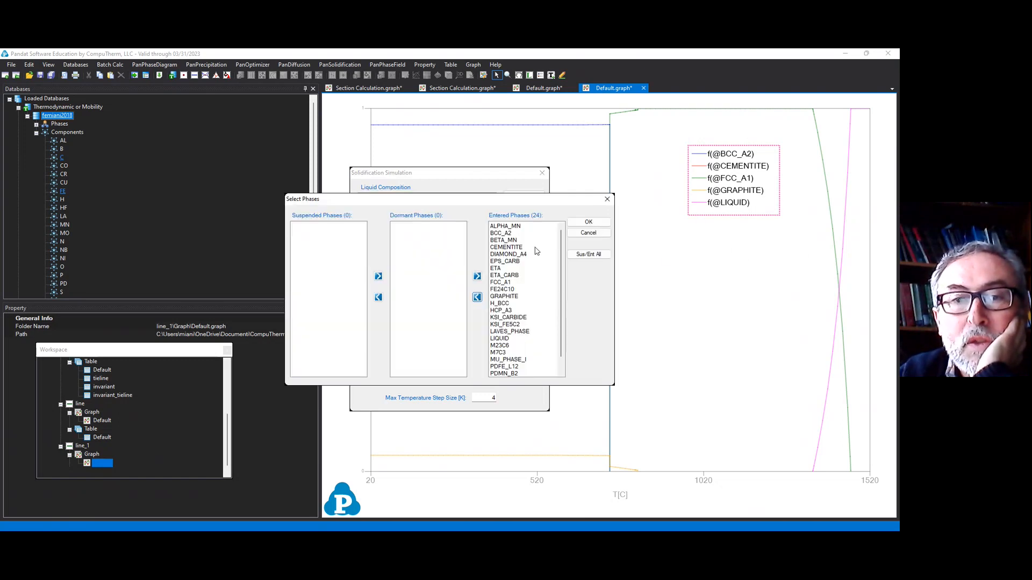
left_click(525, 255)
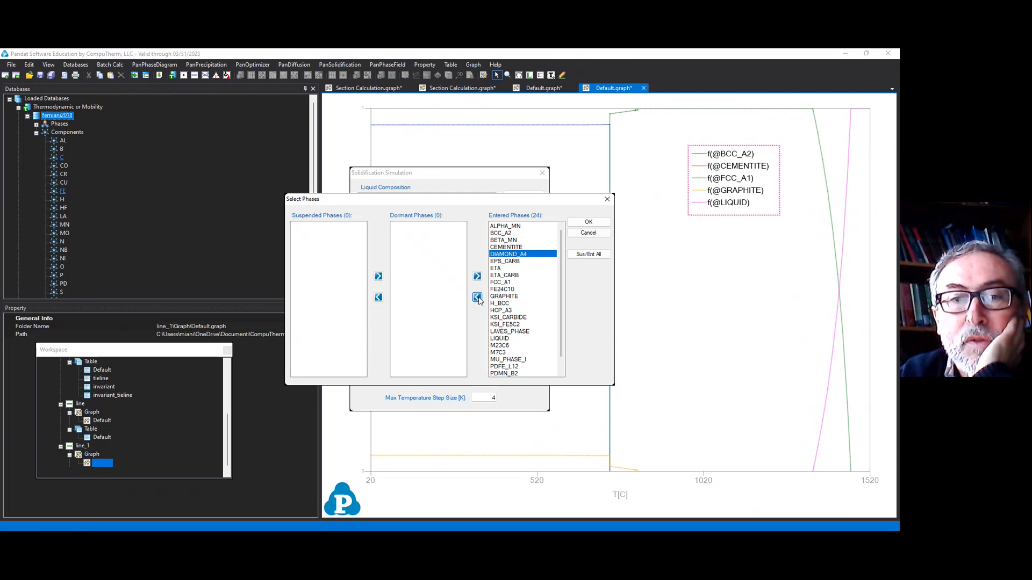
left_click(476, 297)
left_click(505, 290)
left_click(476, 297)
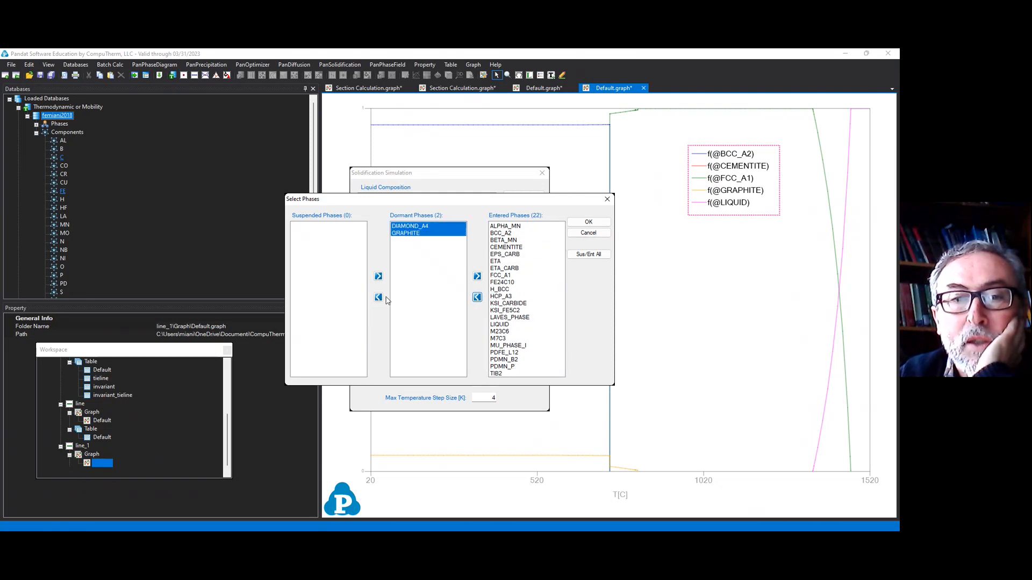
left_click(378, 297)
left_click(588, 223)
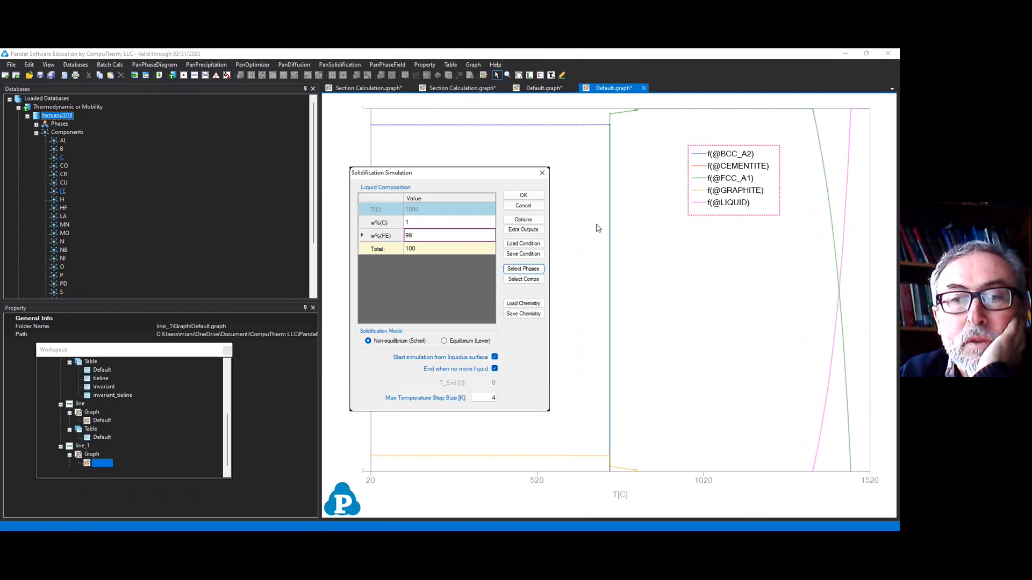
left_click(522, 195)
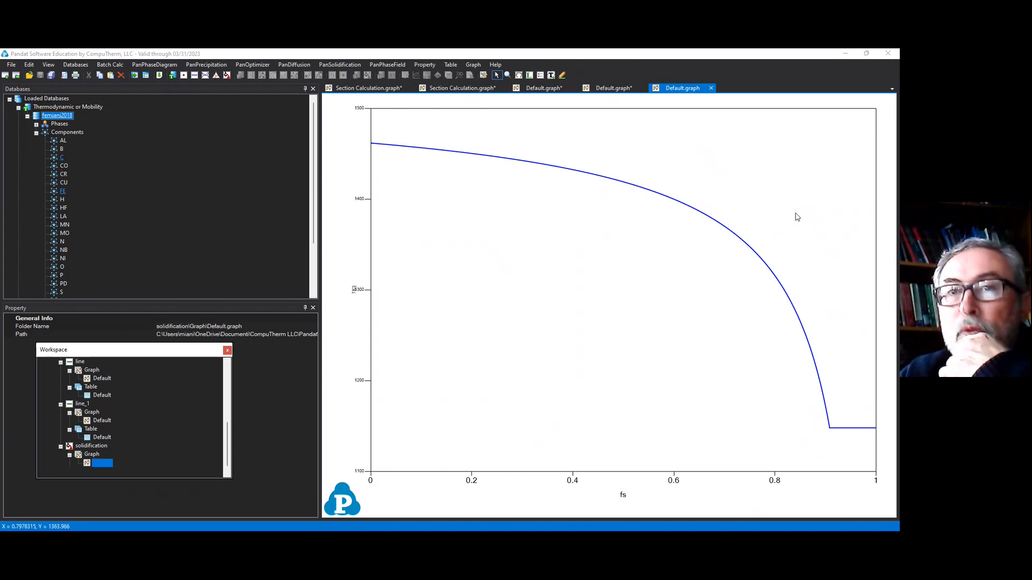
Step: Run the solidification simulation again at the same composition with the Equilibrium (Lever) model
left_click(197, 79)
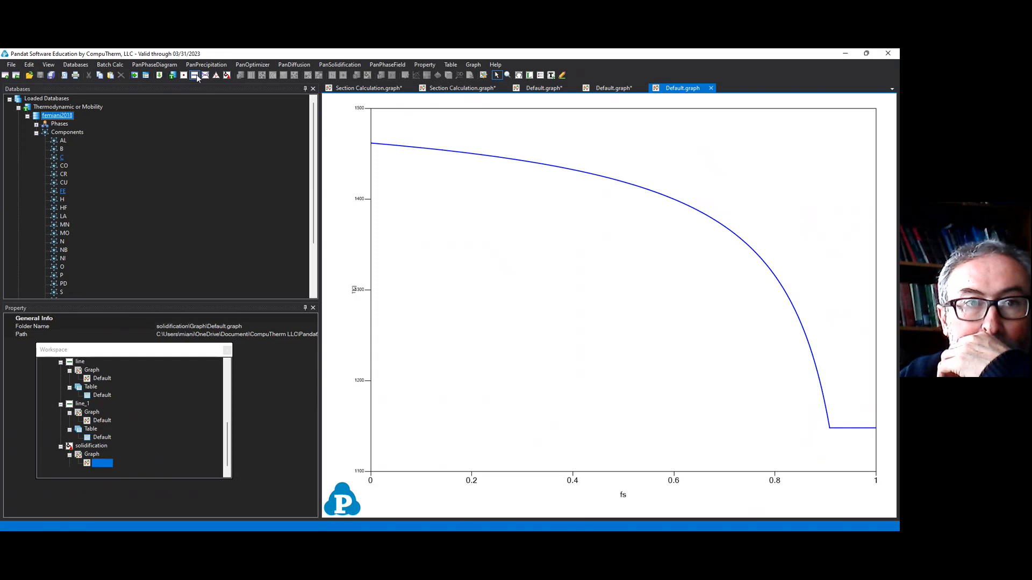
left_click(231, 77)
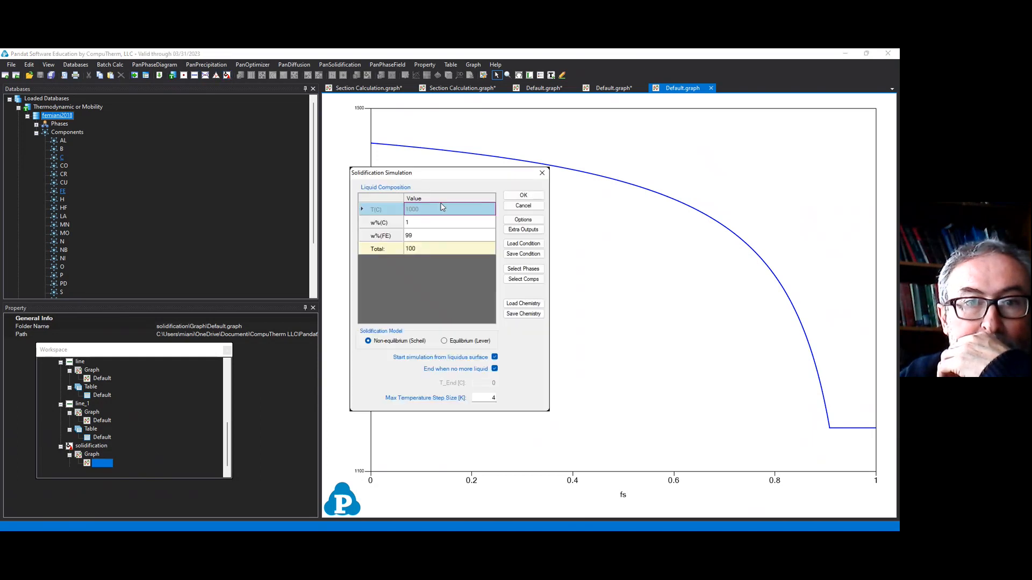
left_click(467, 342)
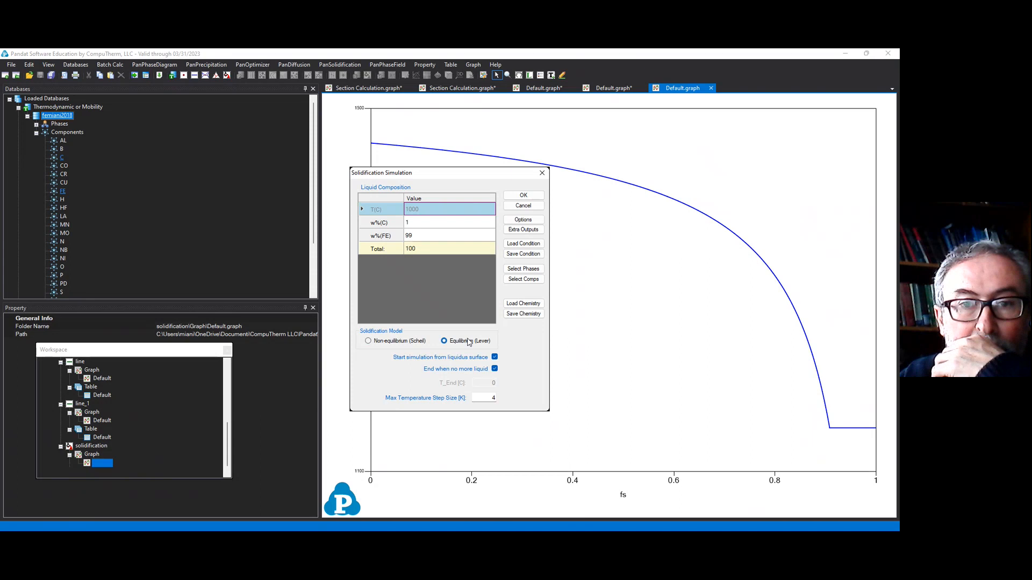
left_click(523, 197)
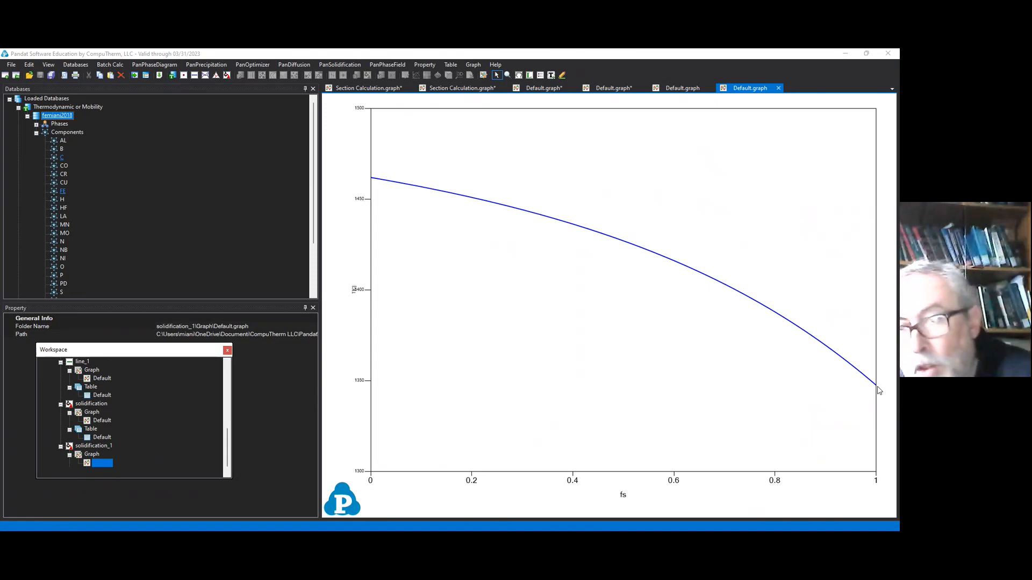
Step: Copy the curve data from the Lever solidification graph and paste it into the Scheil graph
left_click(685, 89)
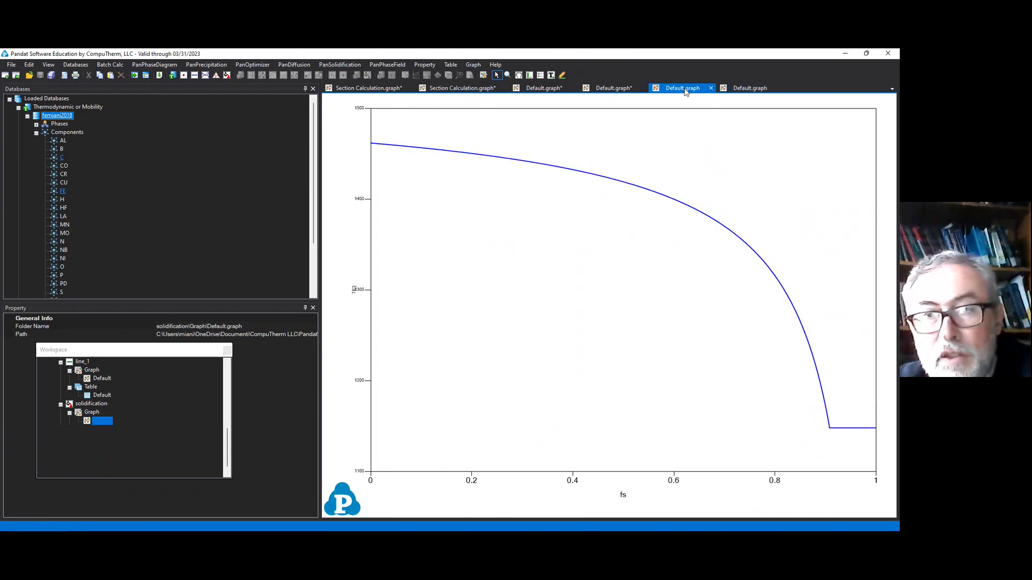
left_click(752, 89)
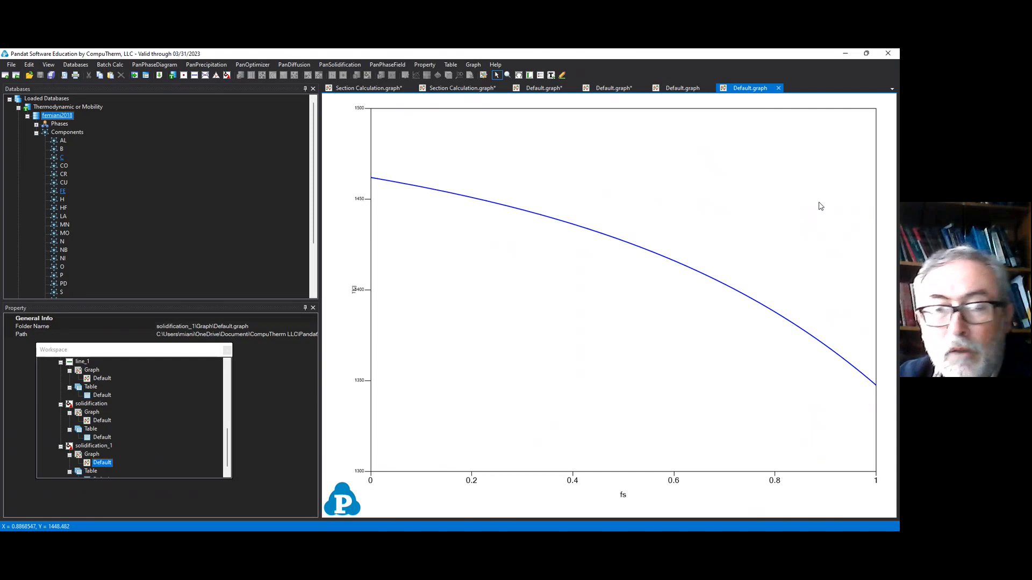
right_click(806, 203)
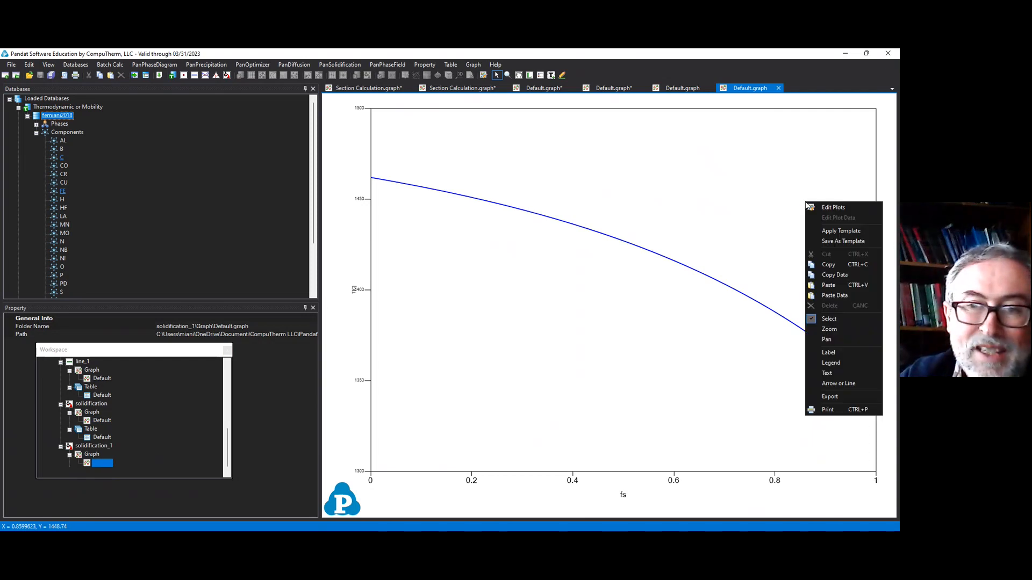
left_click(855, 275)
left_click(682, 88)
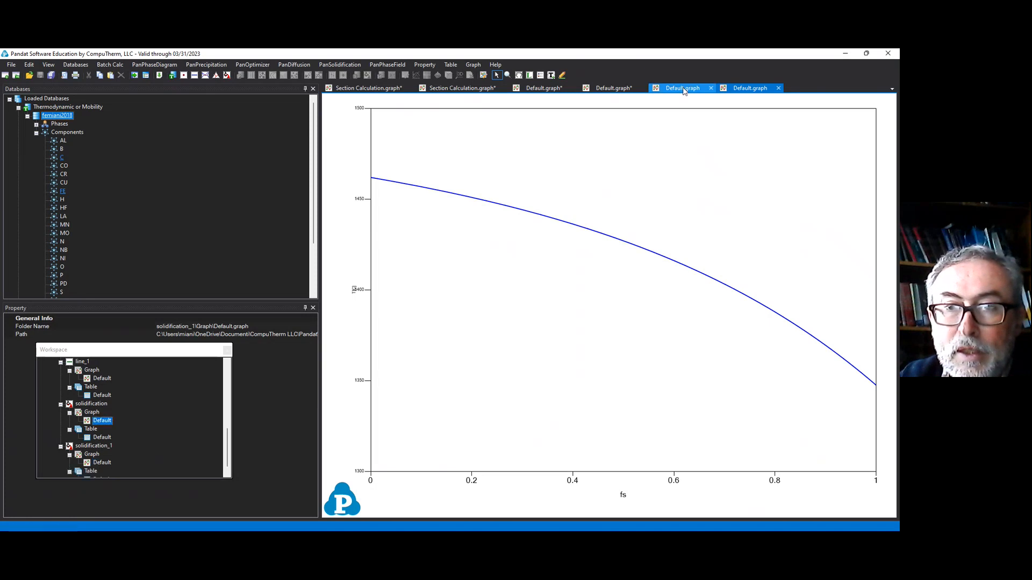
right_click(767, 190)
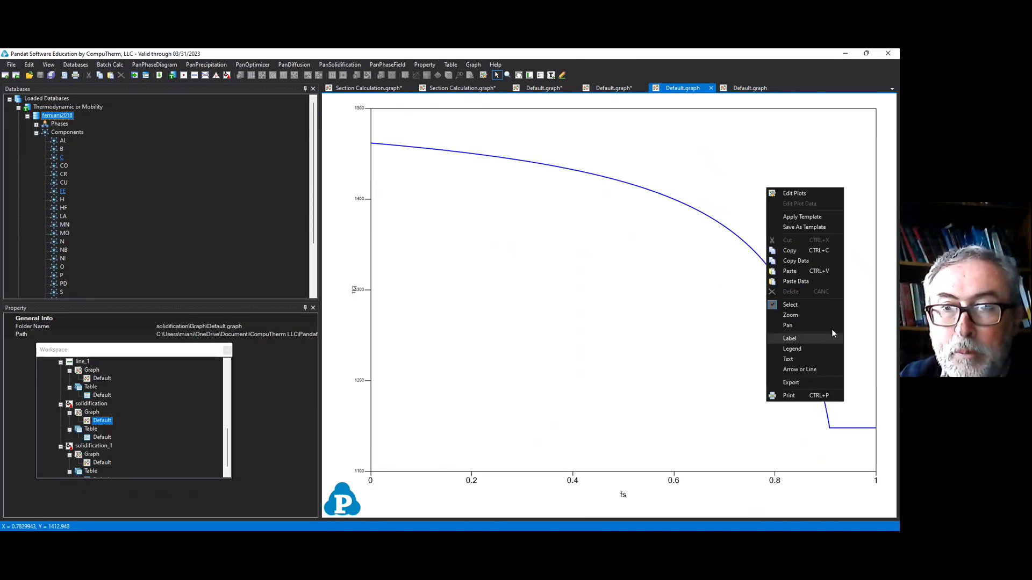
left_click(816, 282)
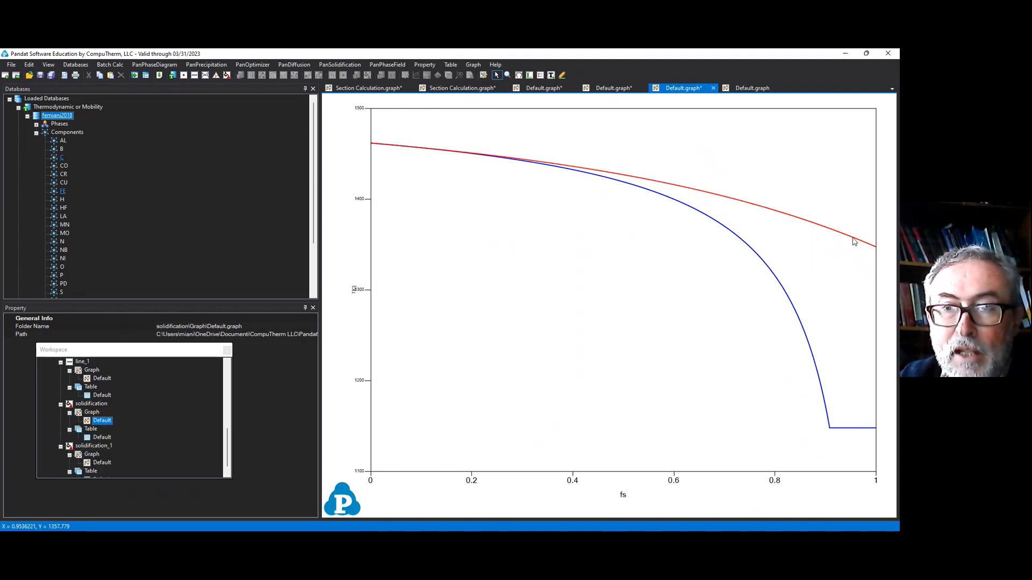
Step: Add a legend to the combined solidification graph
right_click(784, 171)
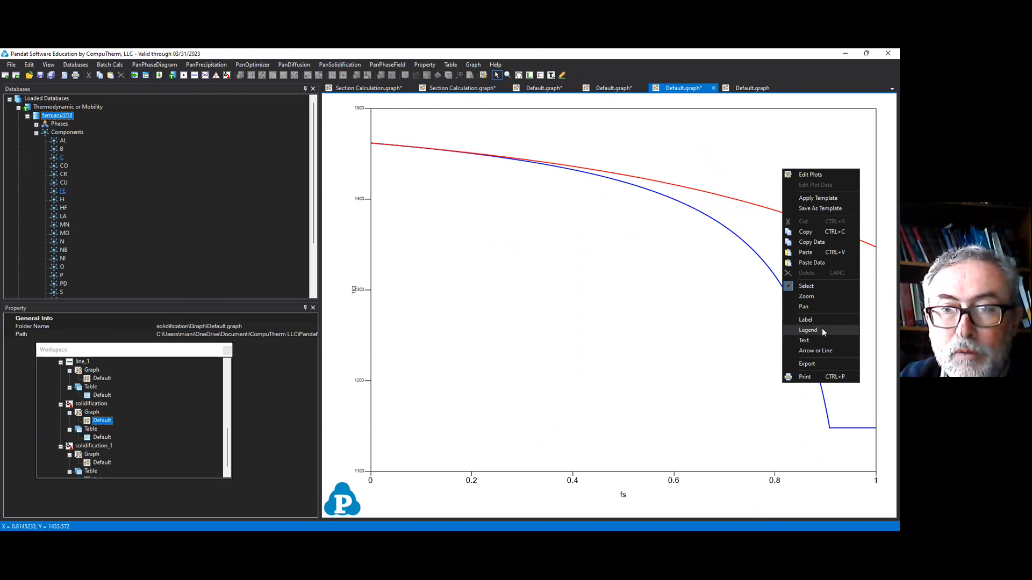
left_click(822, 332)
left_click(775, 163)
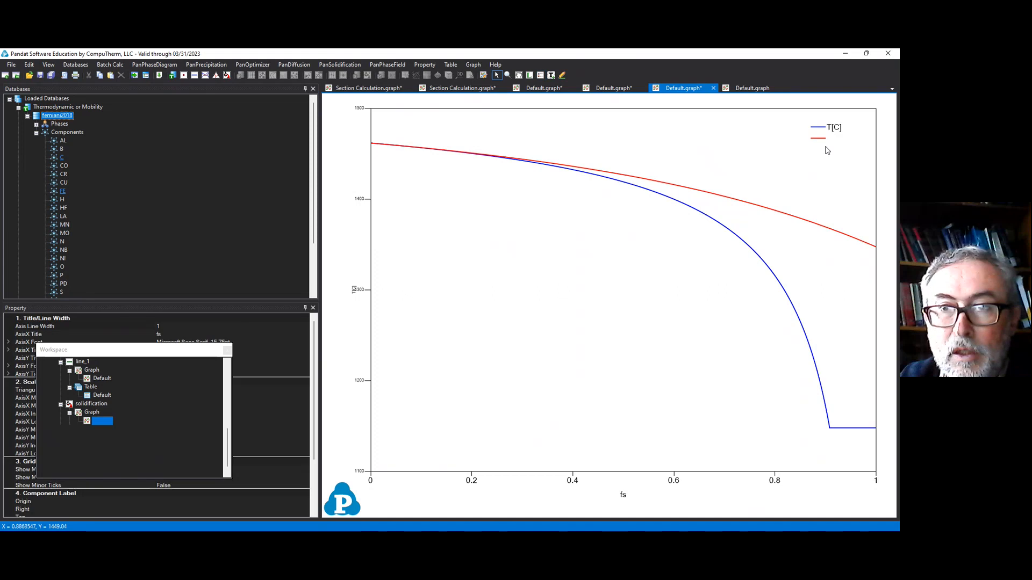
Step: Rename the two legend entries Scheil and Lever and move the legend to the upper middle of the graph, above the curves
left_click(828, 137)
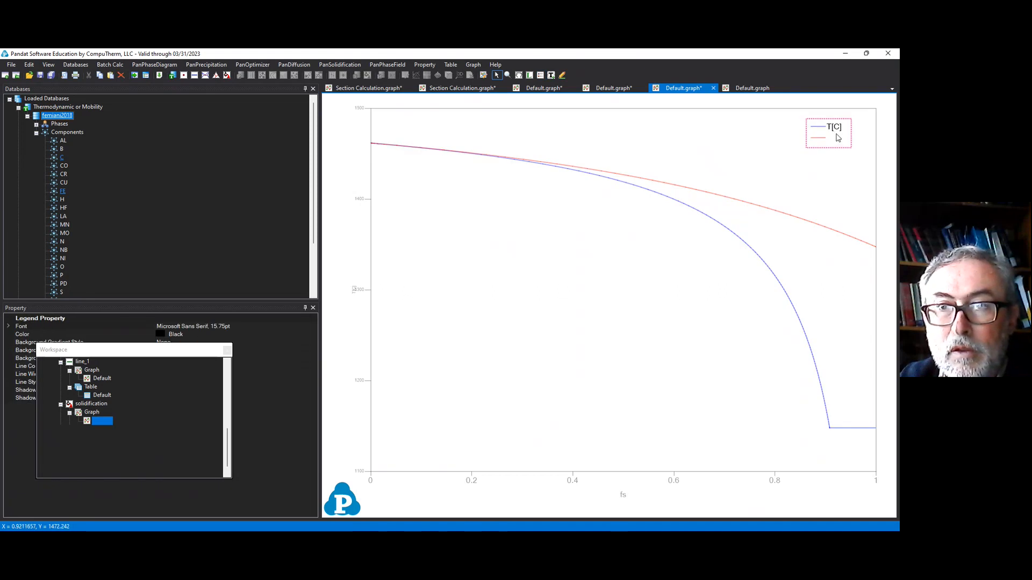
double_click(837, 138)
left_click(399, 216)
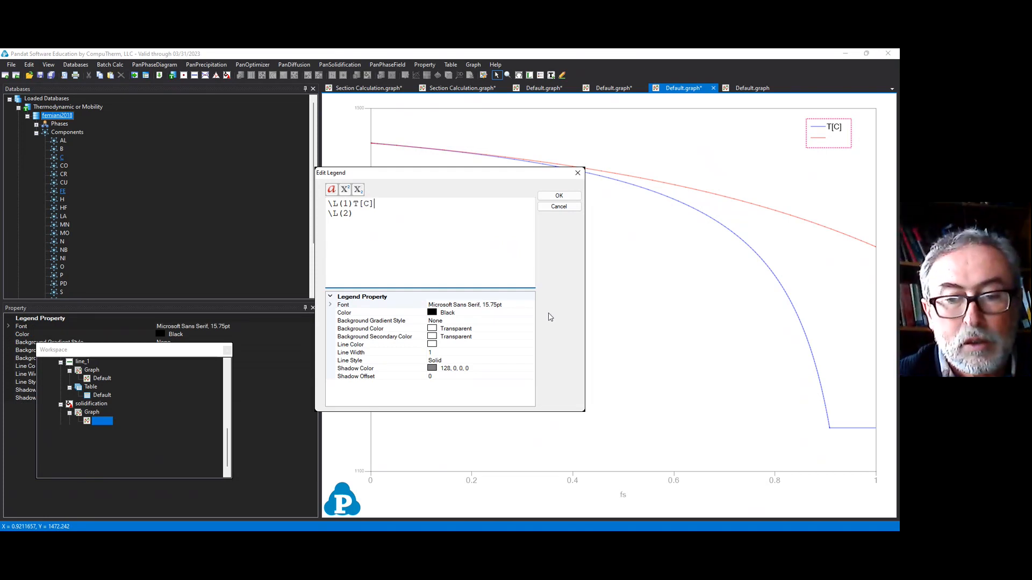
key("BackSpace")
key("BackSpace")
type("S")
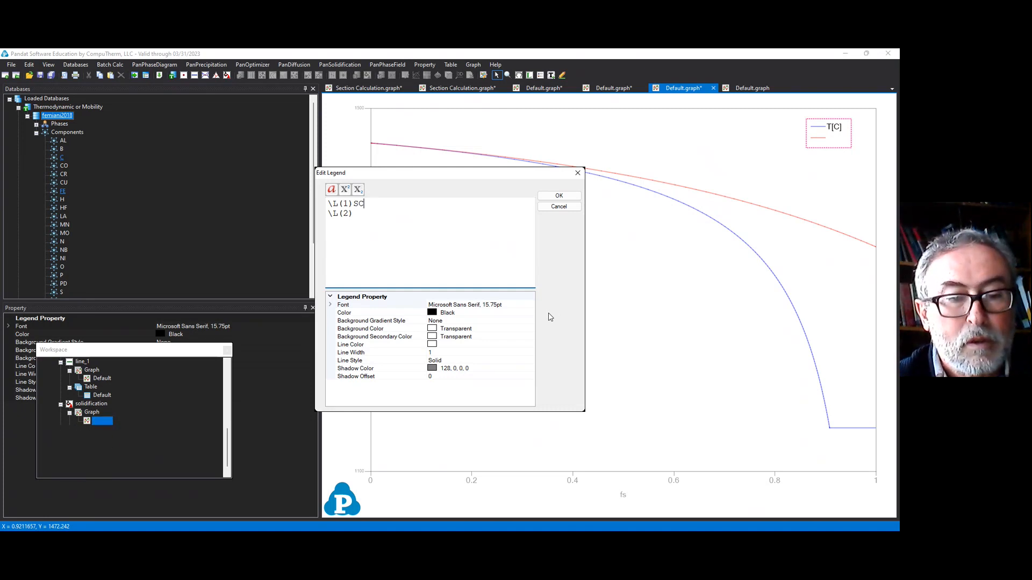
type("C")
key("BackSpace")
type("c")
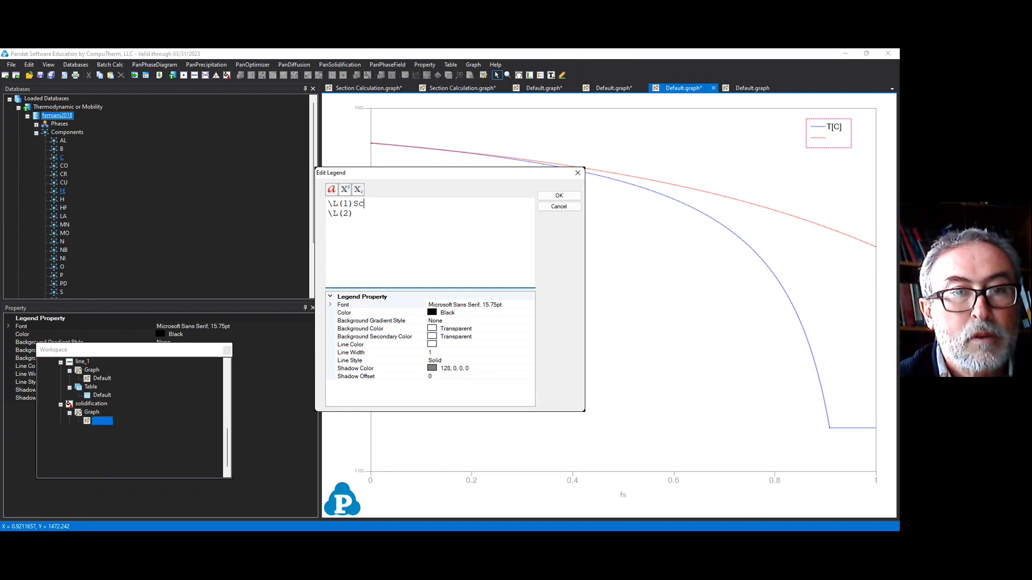
type("heil \\")
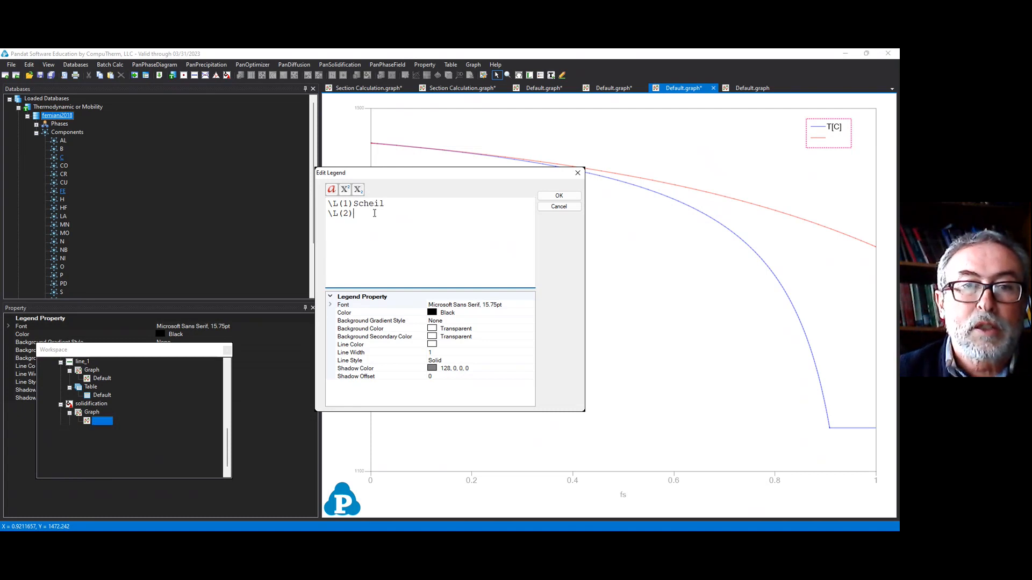
type("L(2)Leve")
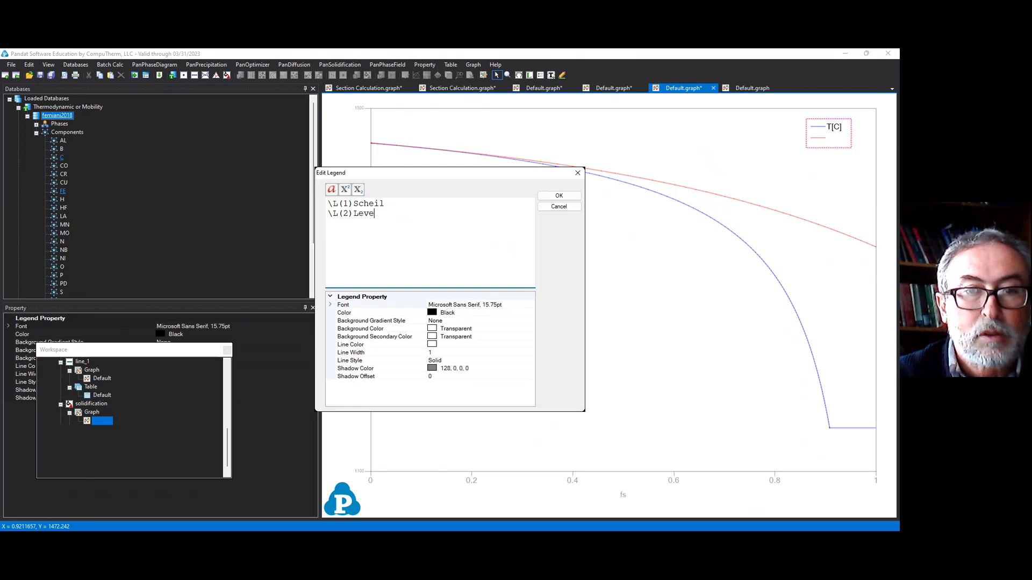
type("r")
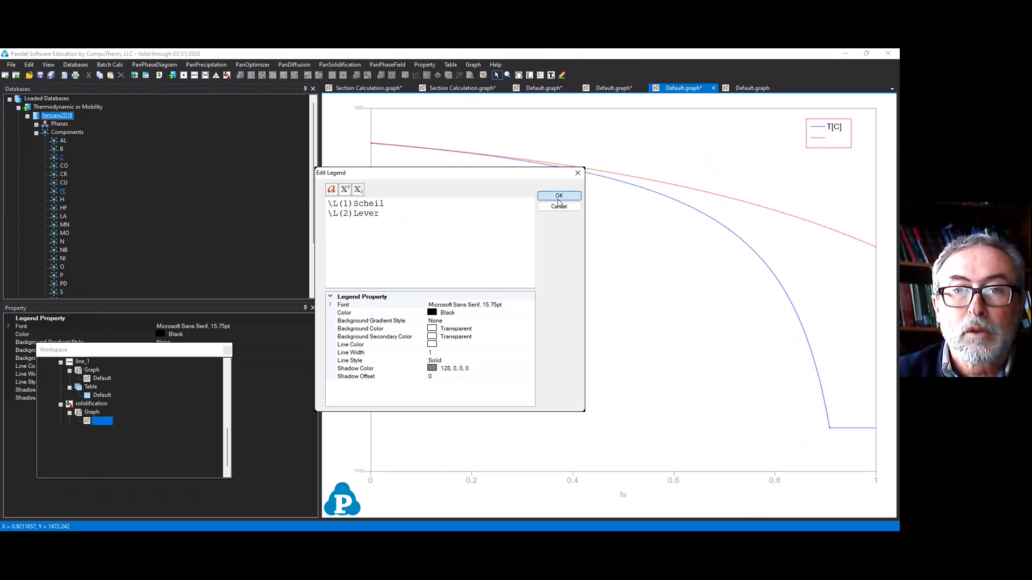
left_click(559, 197)
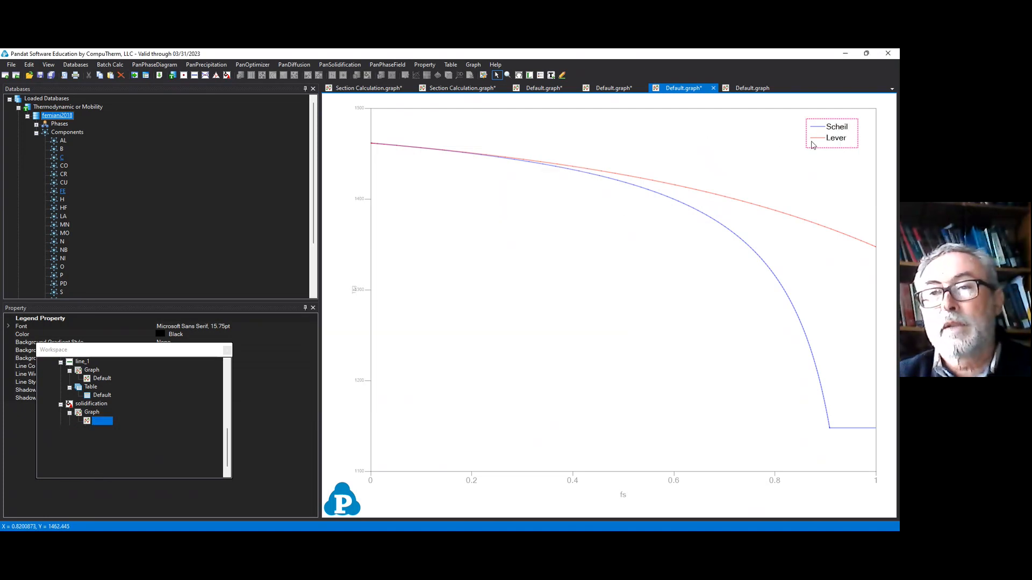
left_click_drag(816, 129, 641, 127)
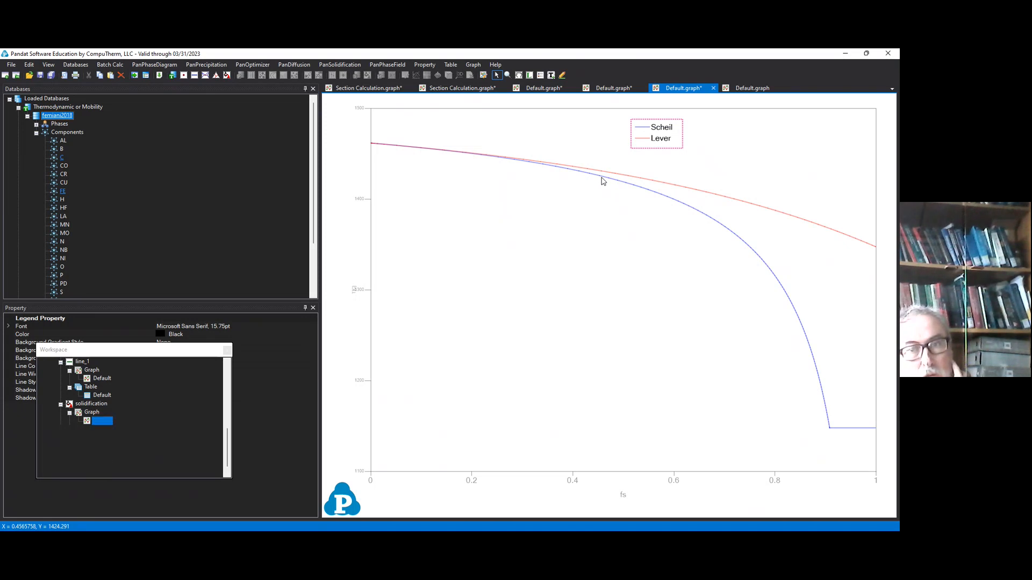
Step: Try to open the Pandat Help File, exit from the error dialog and cancel saving the default workspace
mouse_move(613, 183)
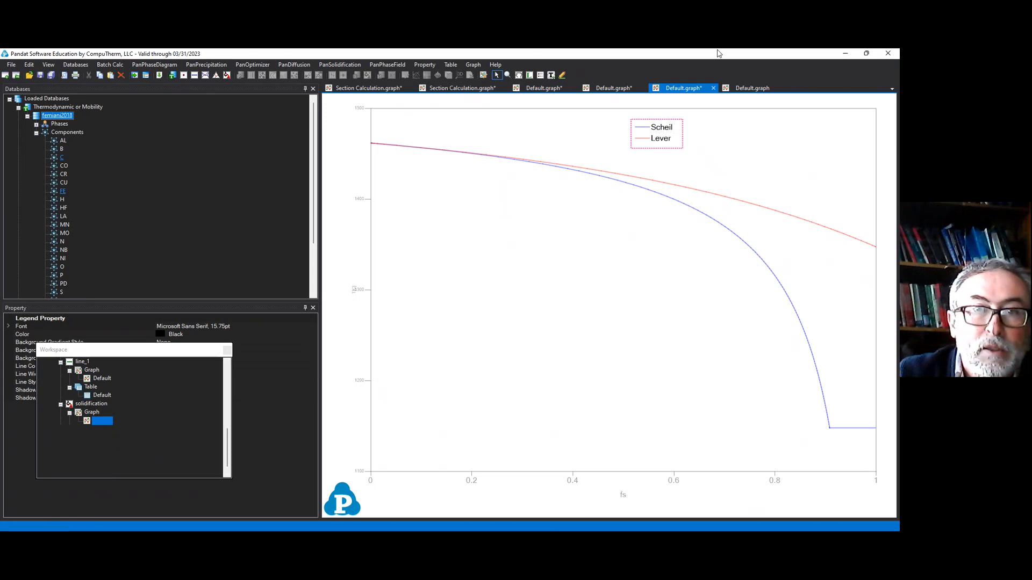
left_click(496, 65)
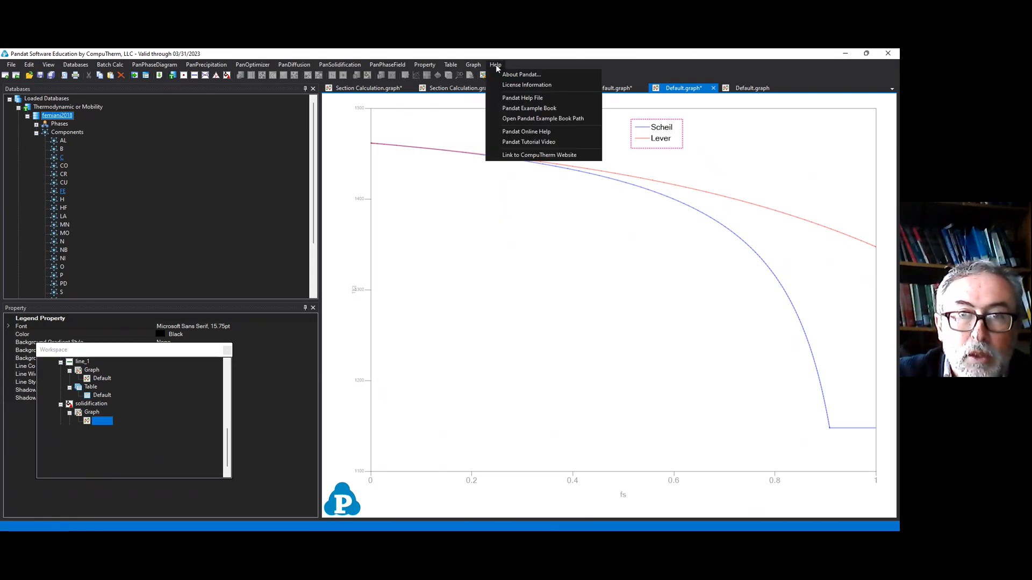
left_click(547, 98)
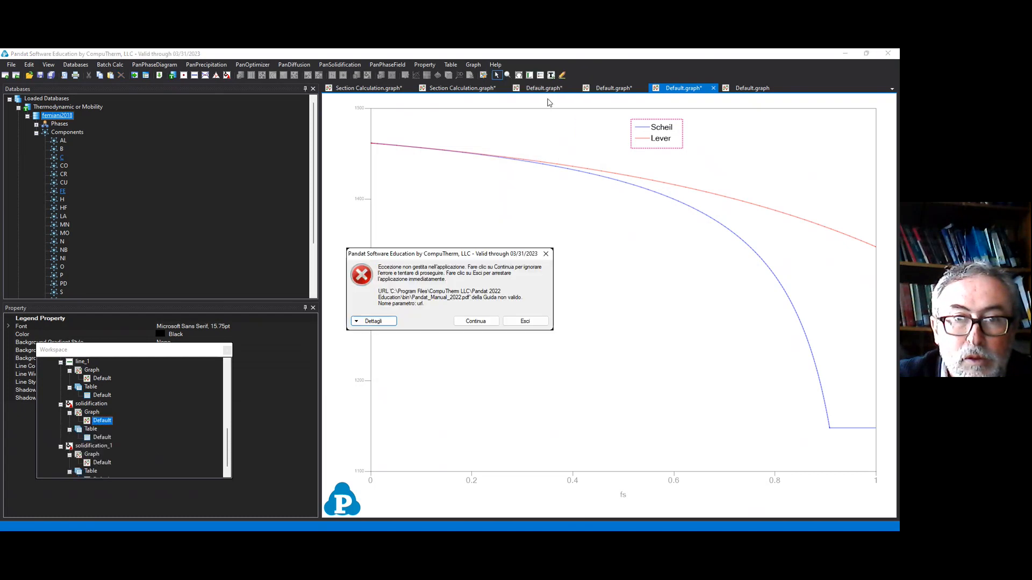
left_click(509, 321)
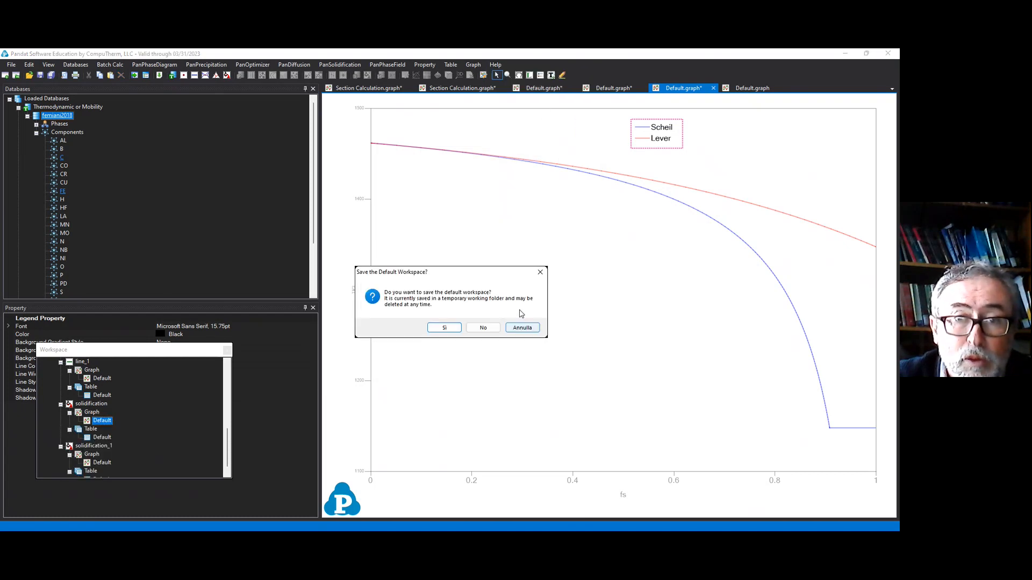
left_click(519, 328)
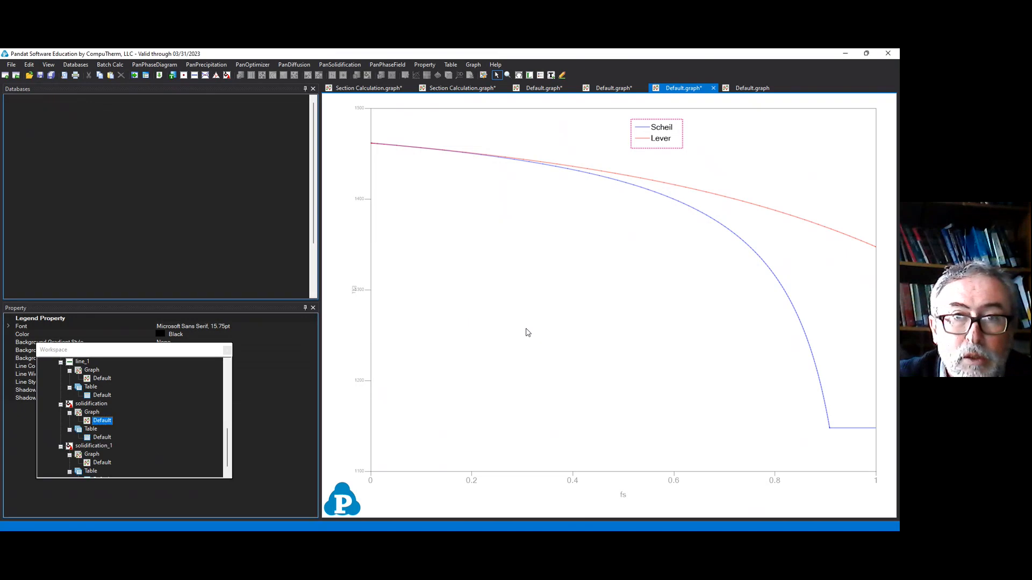